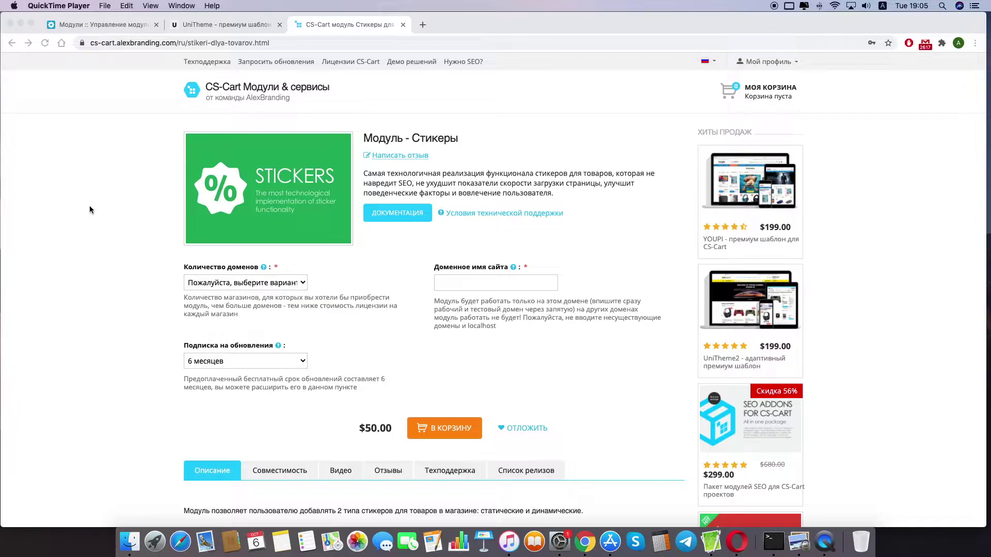
Open the UniTheme demo storefront's home page and check its web address
left_click(217, 27)
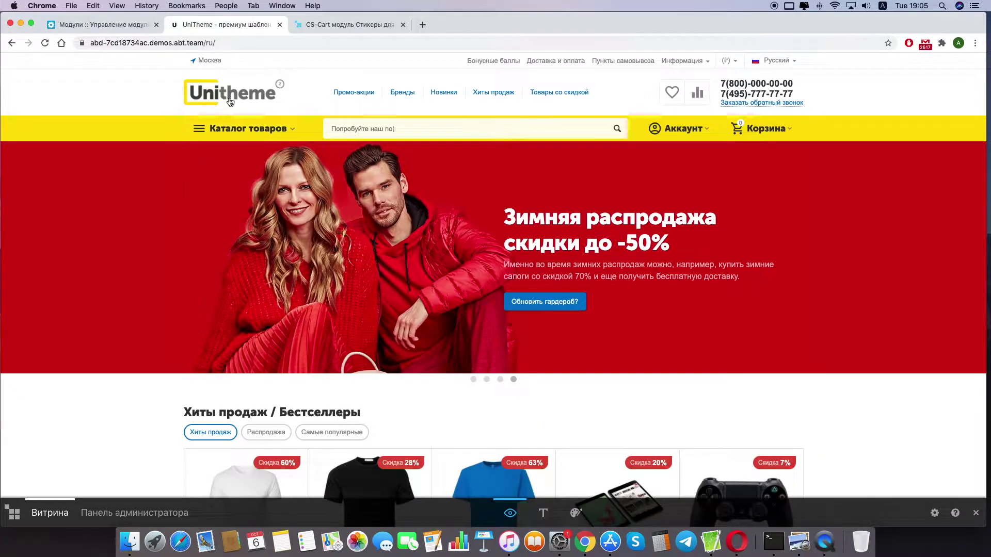
left_click(231, 103)
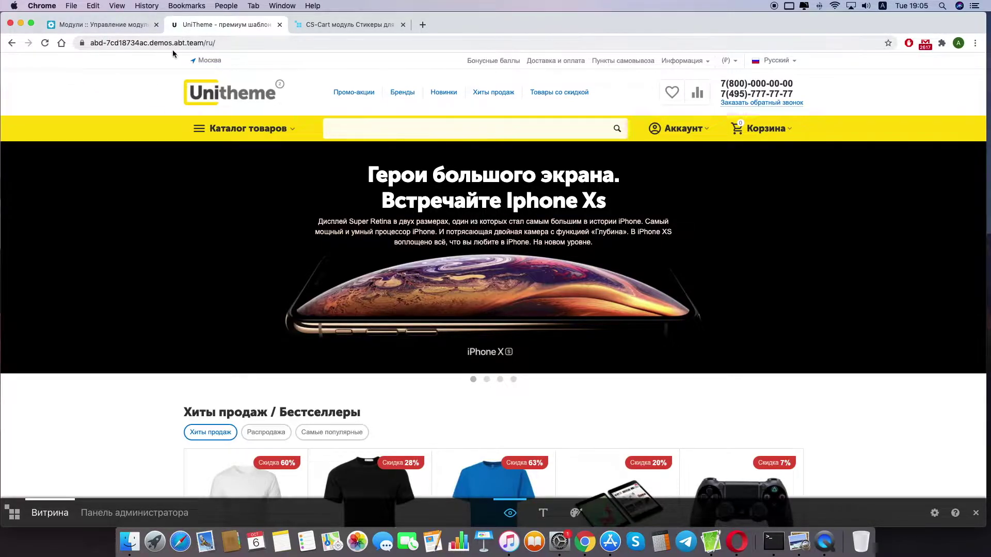
left_click_drag(204, 43, 149, 44)
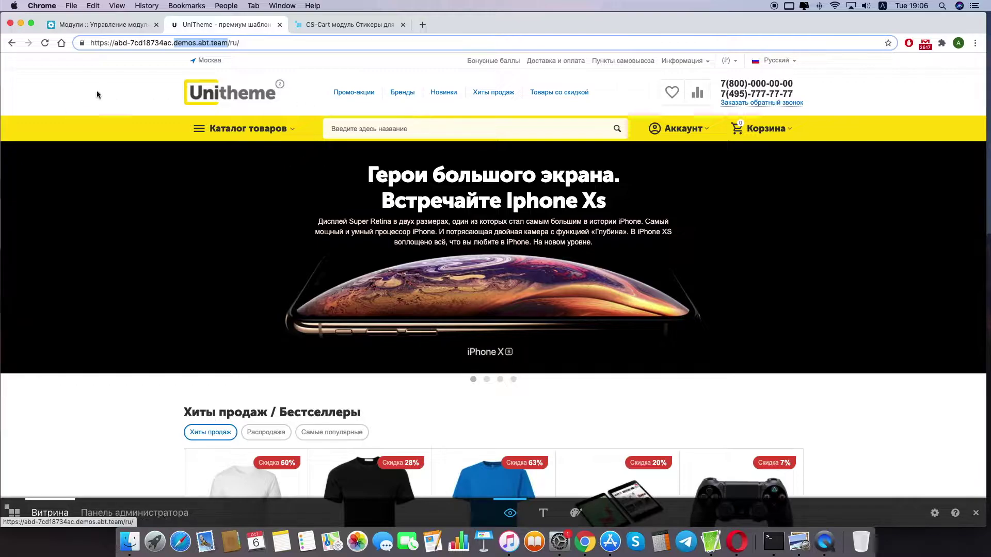
Return to the store's admin panel and open AB: Менеджер модулей with the list of available packages and modules
left_click(107, 28)
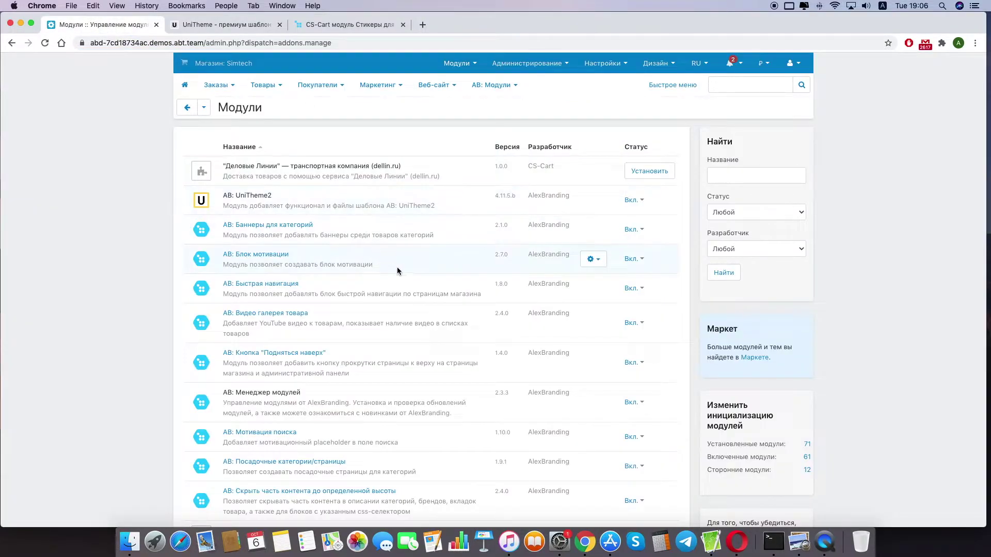
scroll(402, 270, "down", 2)
scroll(438, 207, "up", 2)
mouse_move(488, 87)
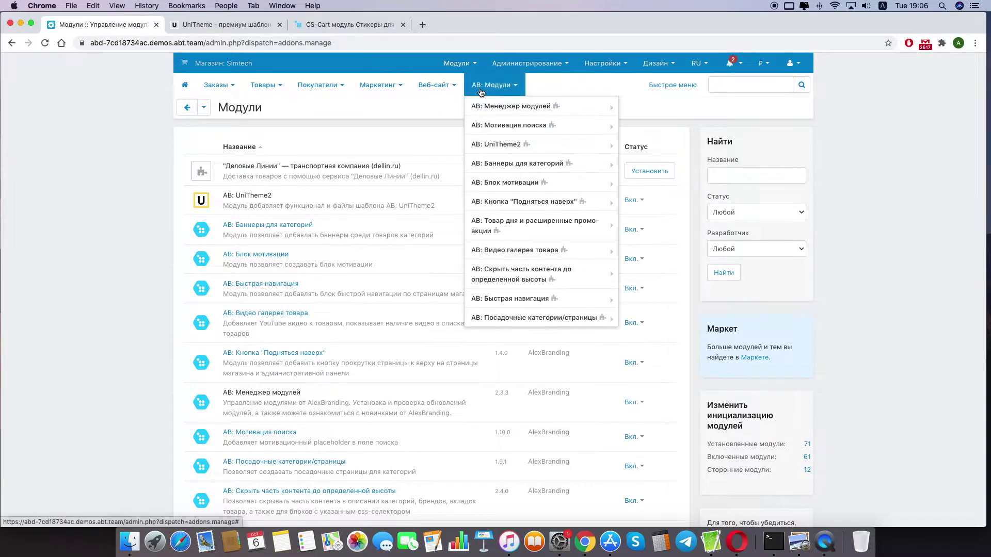
left_click(504, 109)
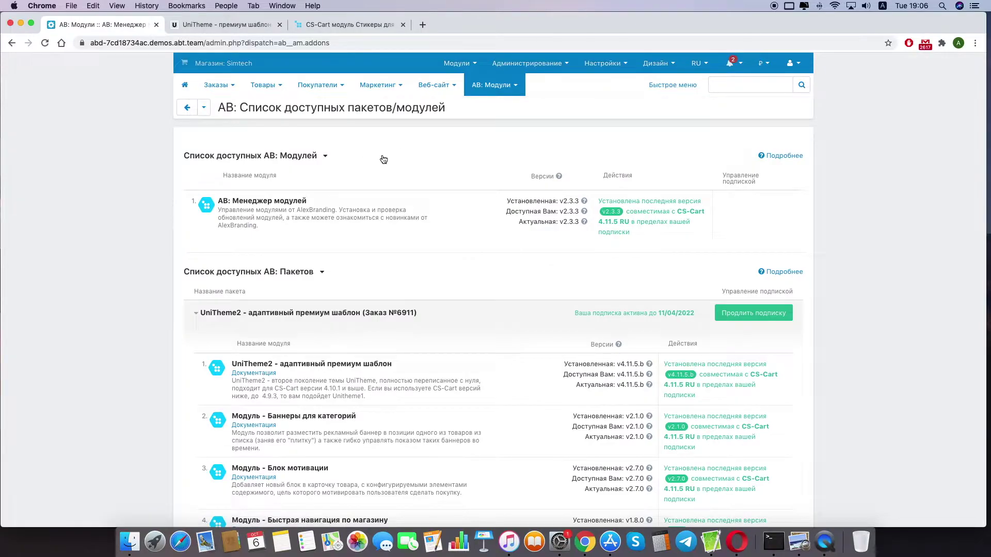
Find Модуль - Стикеры in the UniTheme2 package, install version v1.0.0 and confirm the automatic installation
mouse_move(466, 92)
scroll(491, 325, "down", 3)
scroll(492, 325, "up", 2)
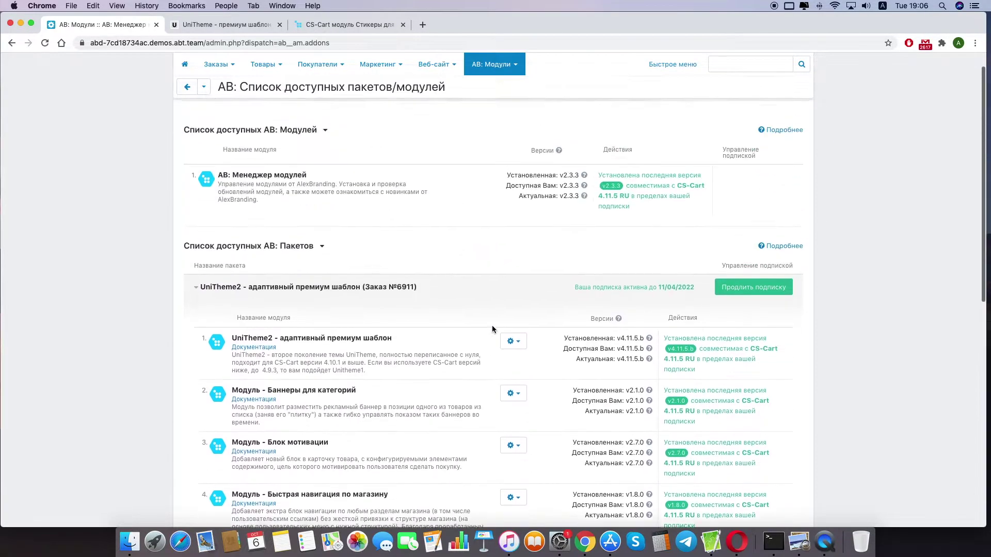
scroll(492, 329, "up", 1)
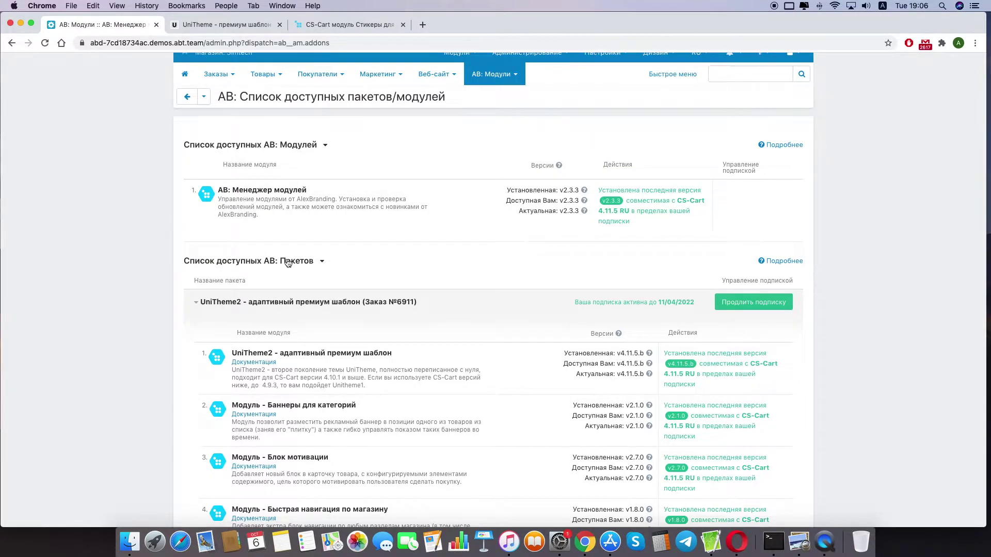
scroll(302, 261, "down", 4)
scroll(302, 260, "up", 1)
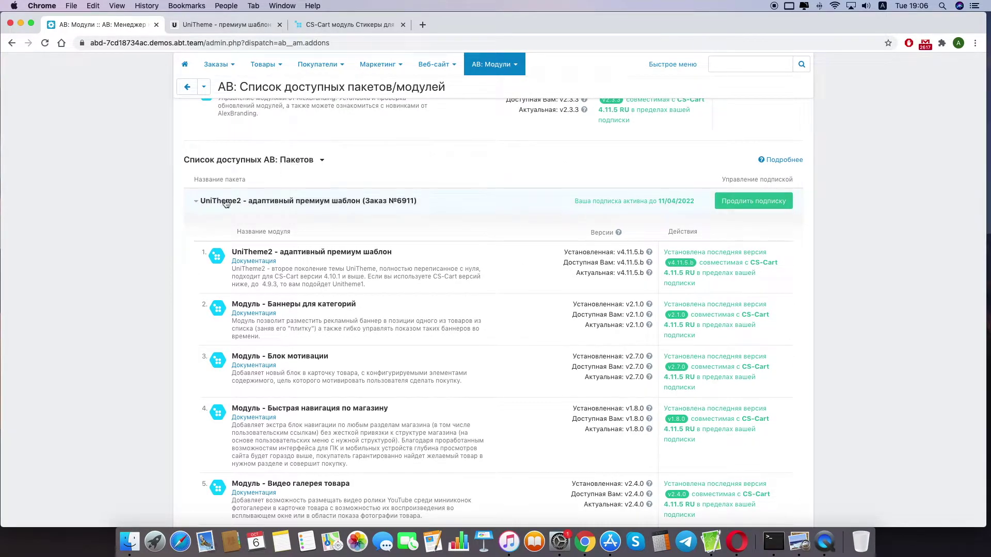
scroll(315, 208, "down", 5)
scroll(320, 210, "down", 9)
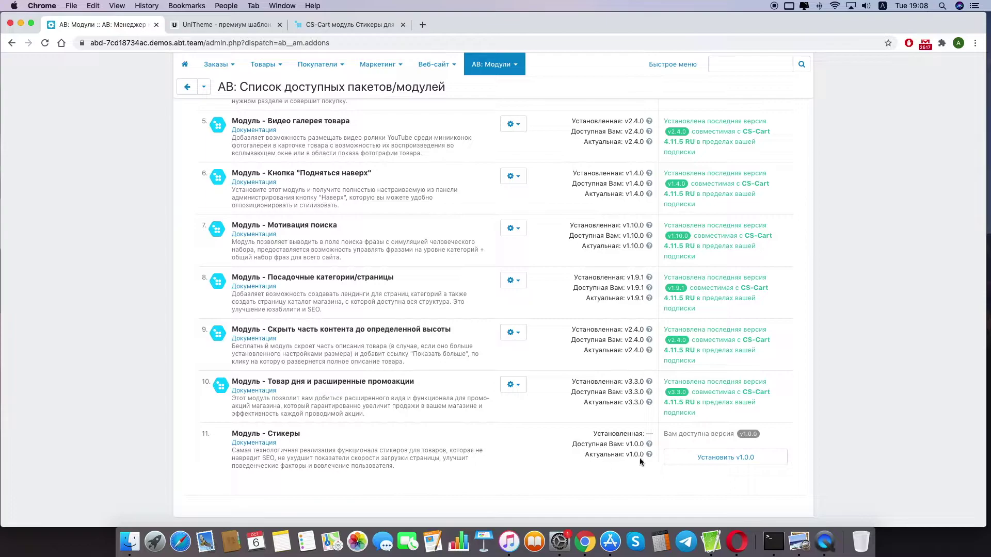
left_click(720, 459)
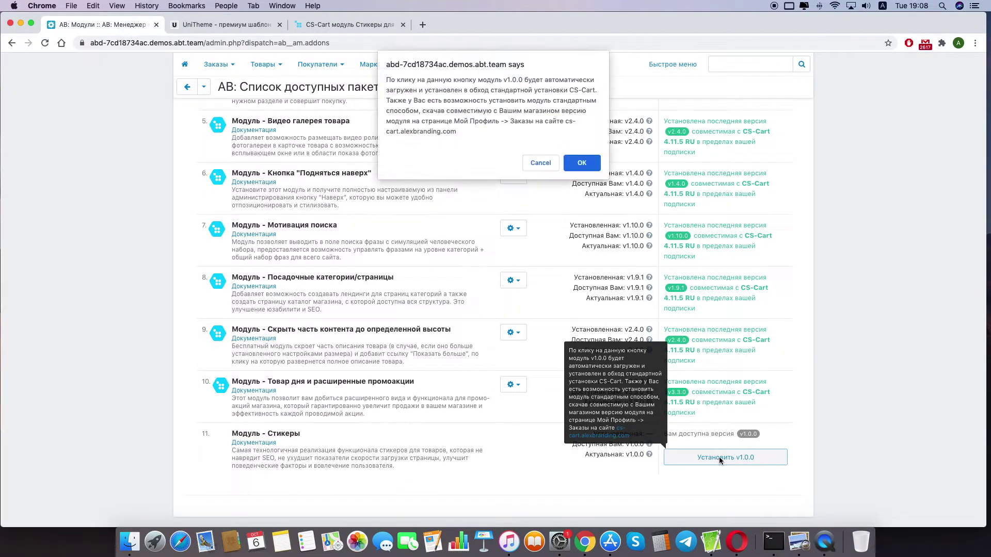
left_click(584, 165)
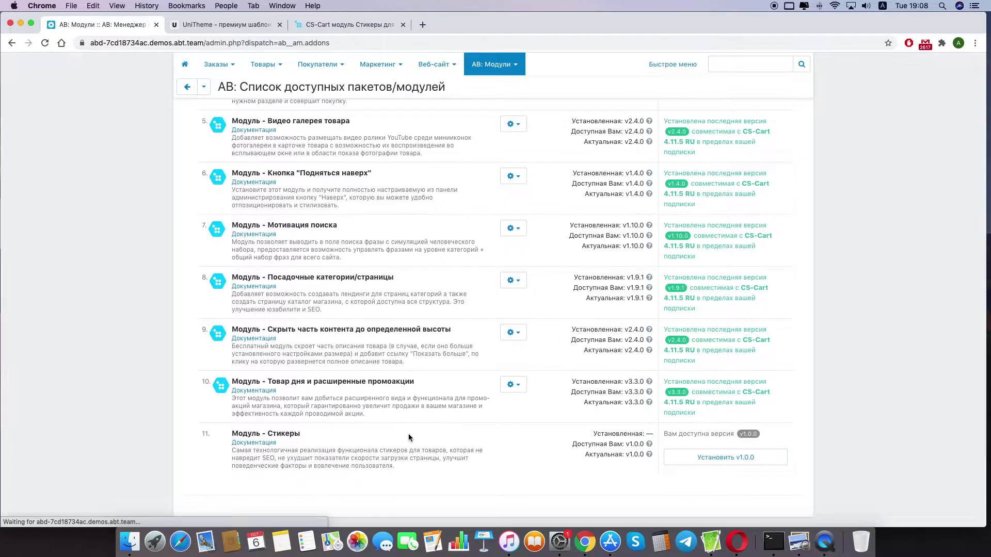
scroll(423, 423, "down", 3)
scroll(428, 420, "down", 8)
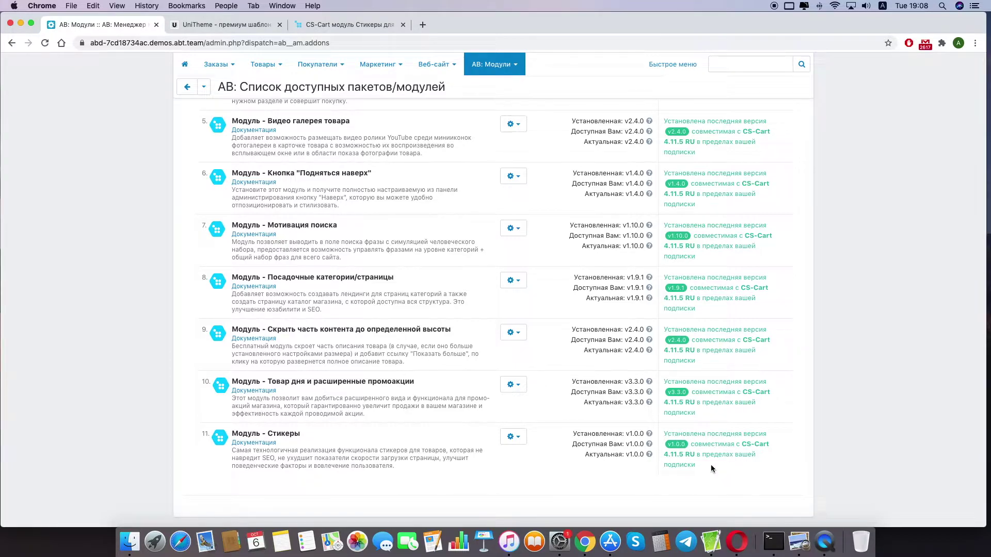
Open the Справка page of the AB: Стикеры module
scroll(584, 470, "up", 10)
mouse_move(498, 85)
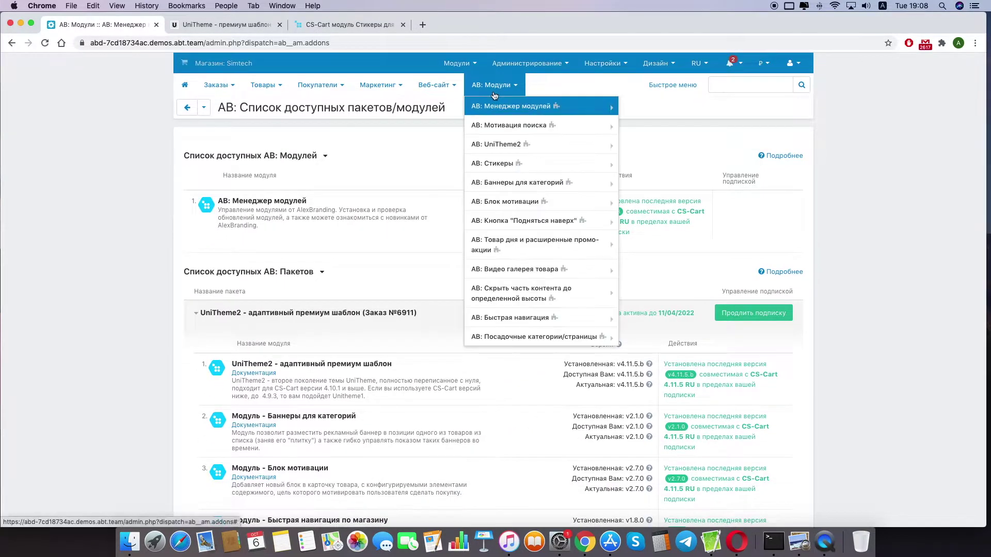
mouse_move(485, 150)
mouse_move(567, 165)
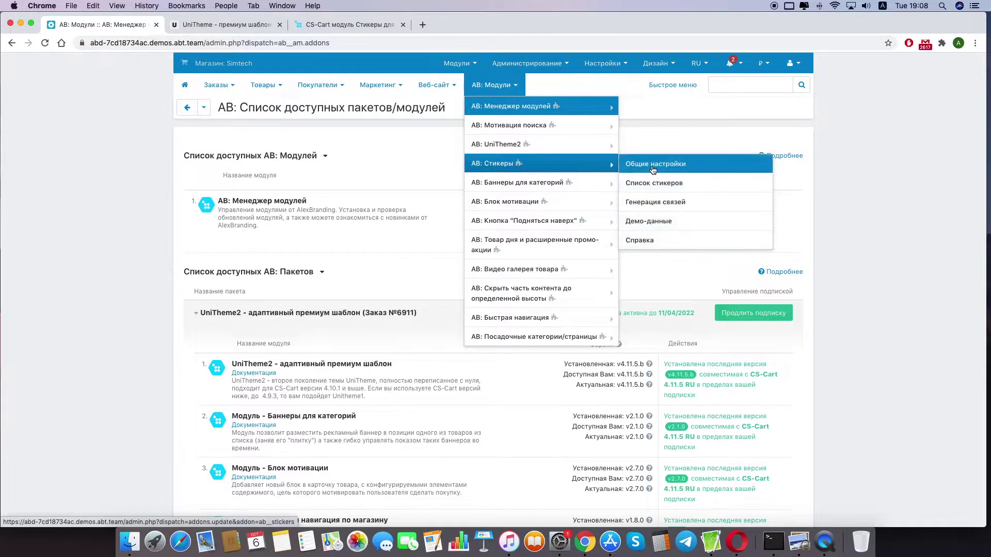
left_click(646, 245)
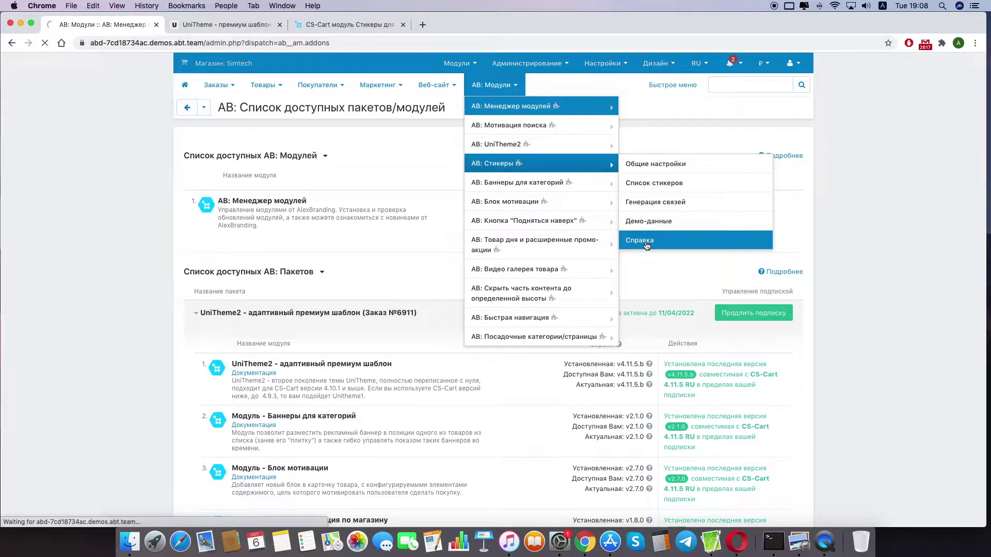
Open the linked stickers documentation in a new tab and look through its settings and getting-started sections
left_click(275, 147, "super")
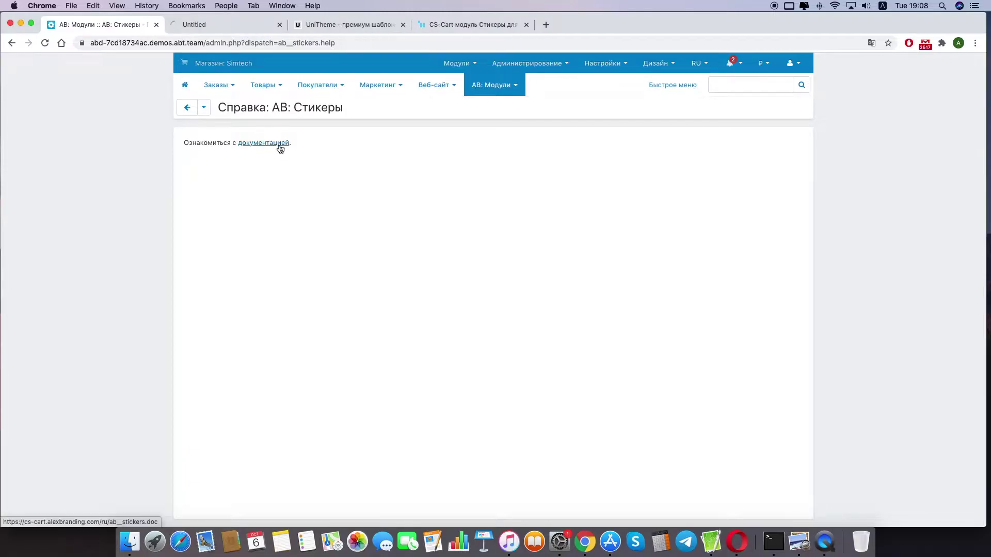
left_click(216, 27)
scroll(284, 203, "down", 5)
scroll(284, 203, "down", 15)
scroll(285, 207, "down", 15)
scroll(283, 205, "down", 15)
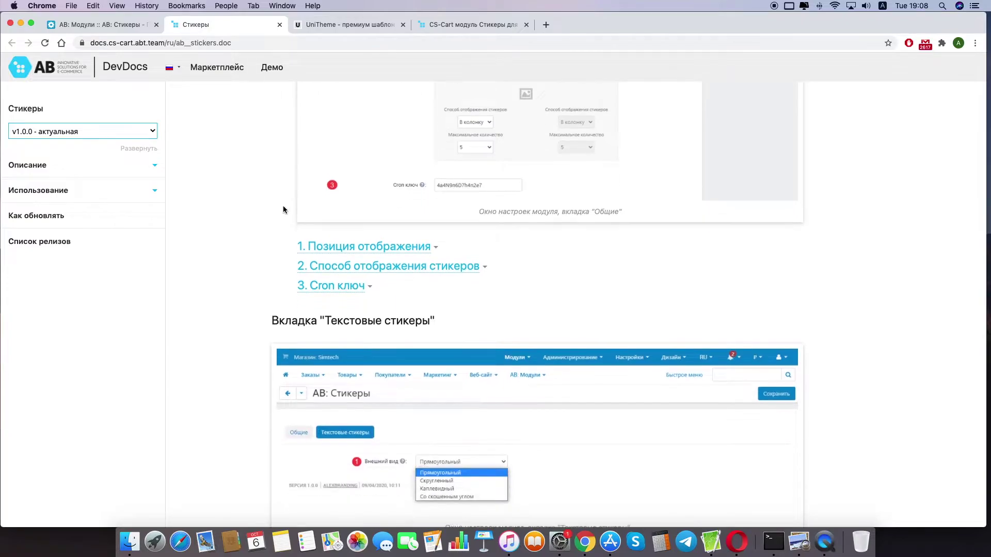
scroll(282, 209, "up", 8)
scroll(299, 213, "down", 13)
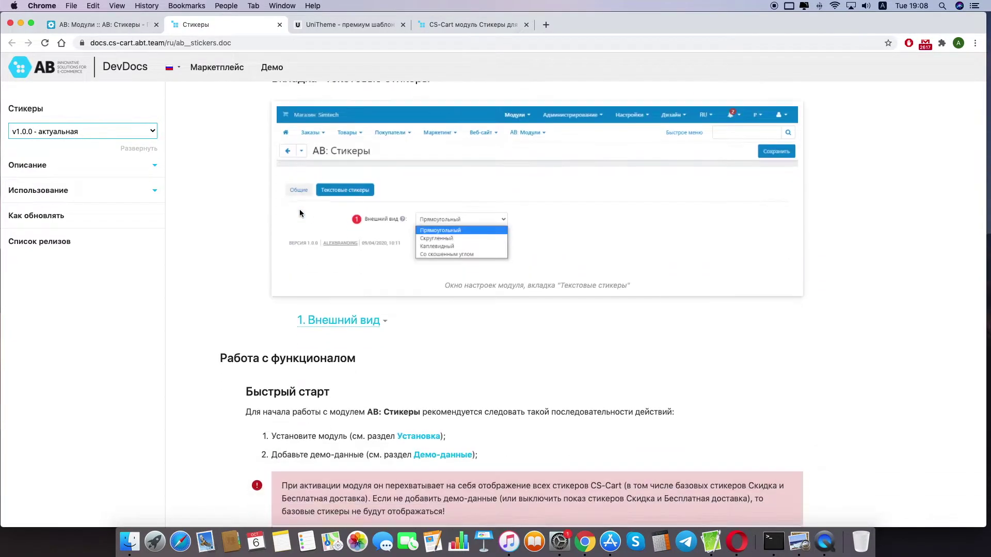
Add the demo stickers from the AB: Стикеры module's Демо-данные page in the admin panel
left_click(98, 24)
mouse_move(264, 84)
mouse_move(494, 85)
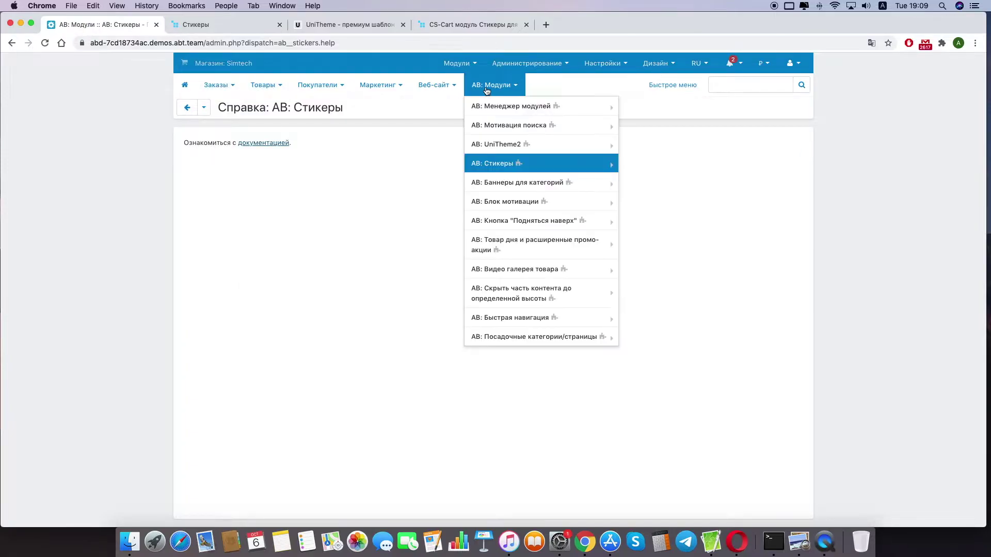
mouse_move(618, 167)
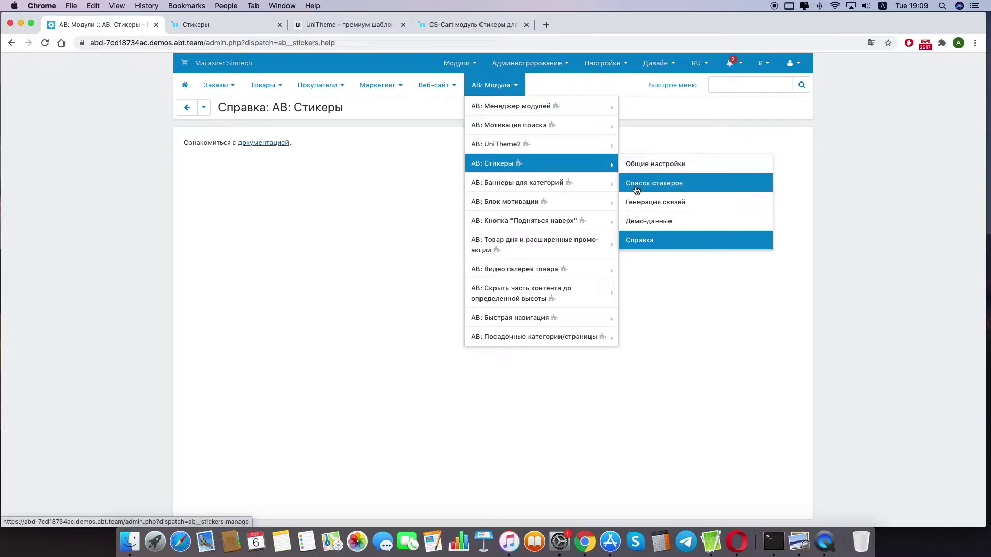
left_click(658, 222)
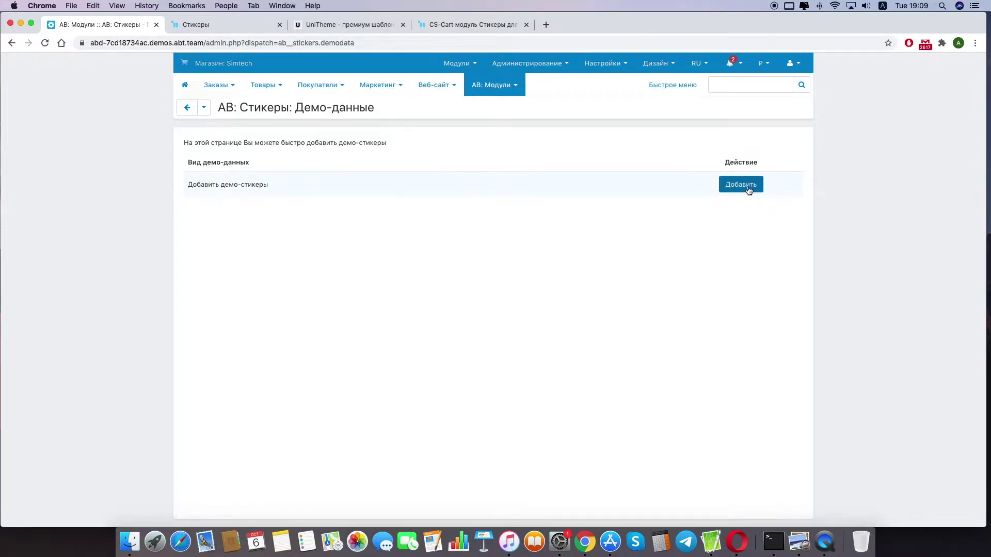
left_click(744, 189)
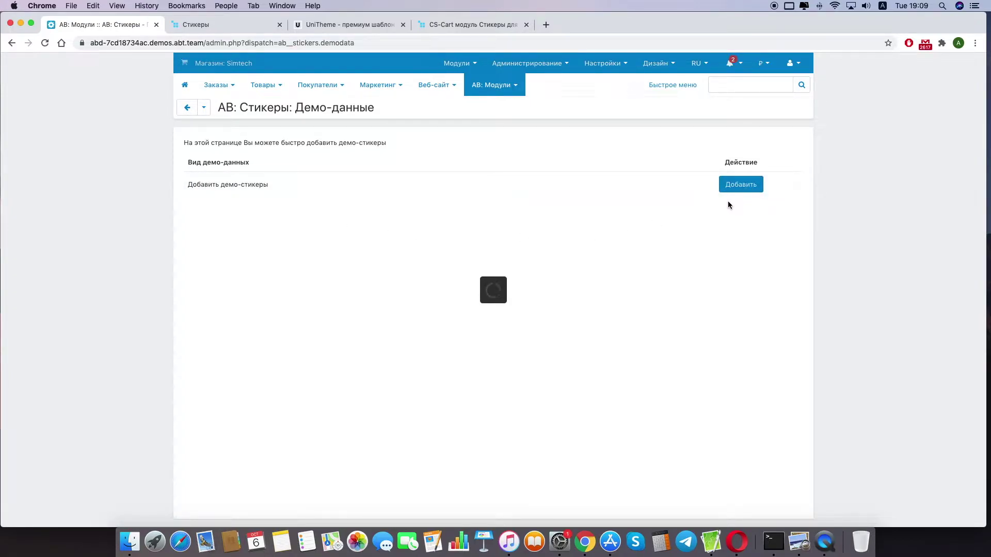
left_click(802, 142)
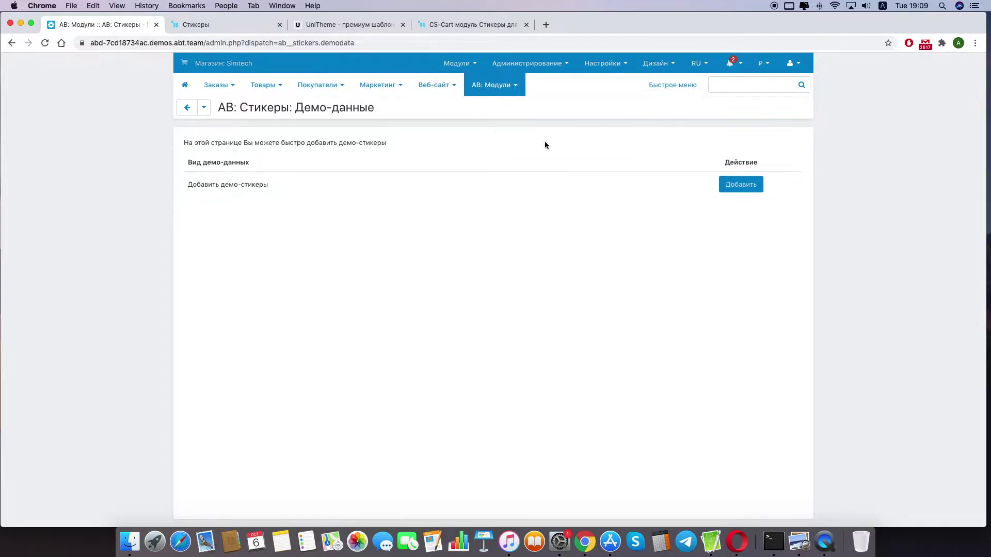
Open the module's Список стикеров and look through both pages of stickers
mouse_move(511, 144)
mouse_move(495, 163)
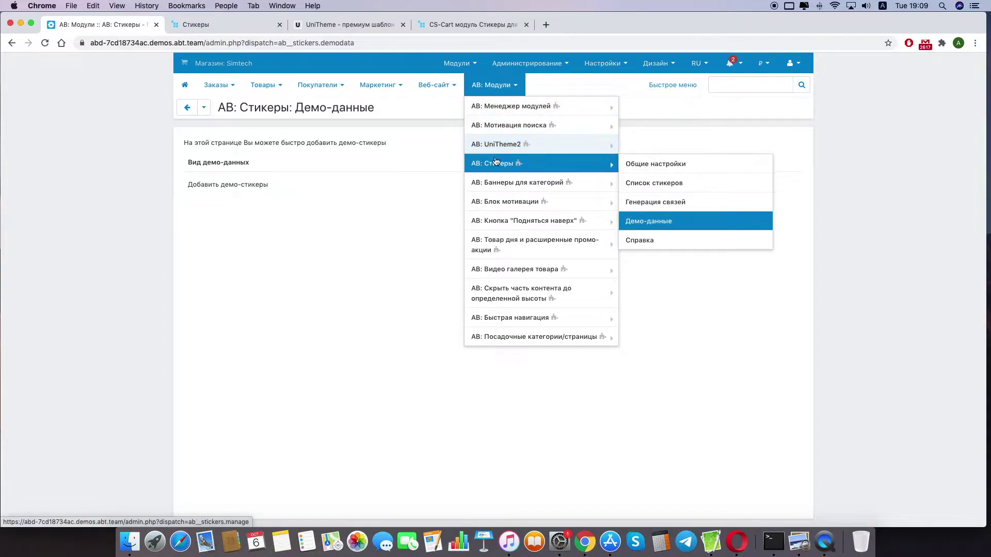
left_click(670, 184)
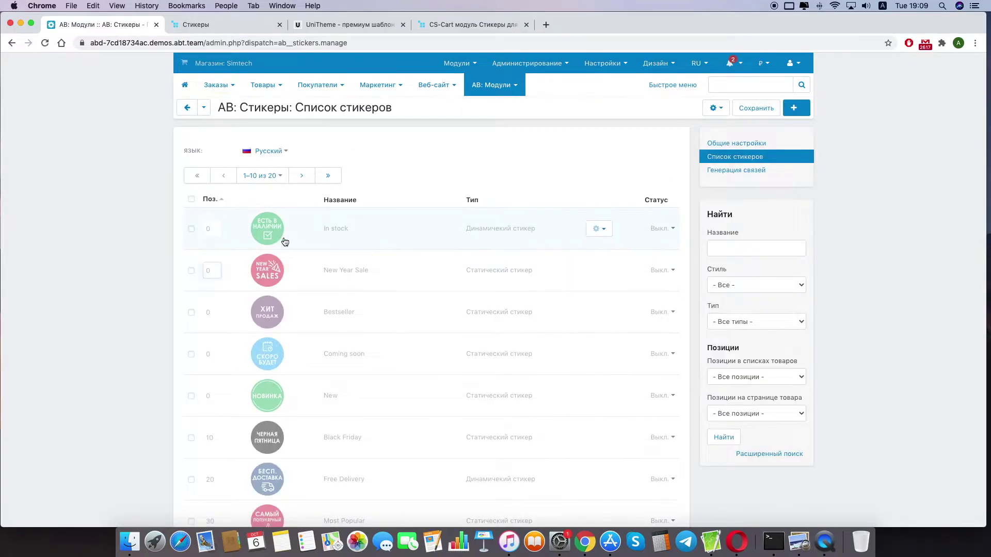
scroll(271, 241, "down", 3)
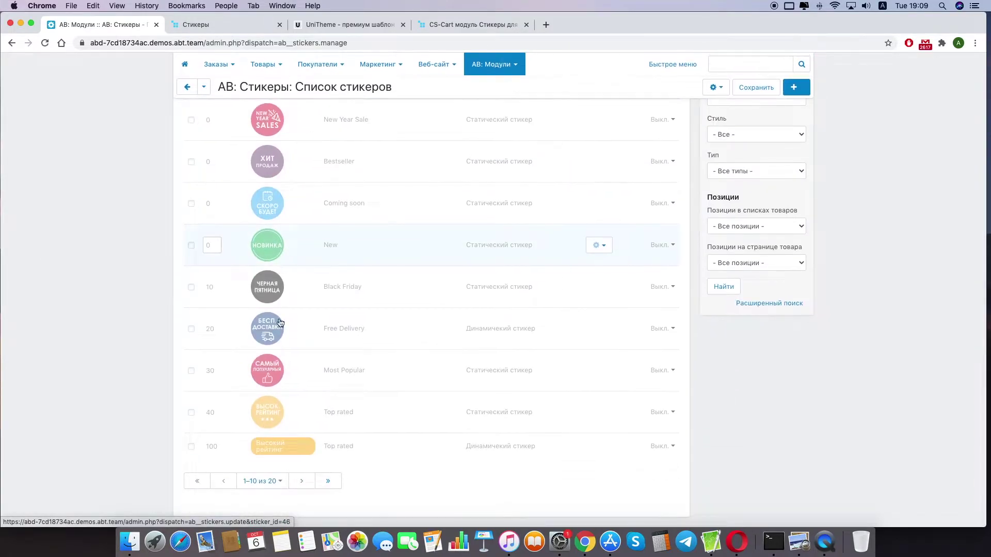
left_click(301, 486)
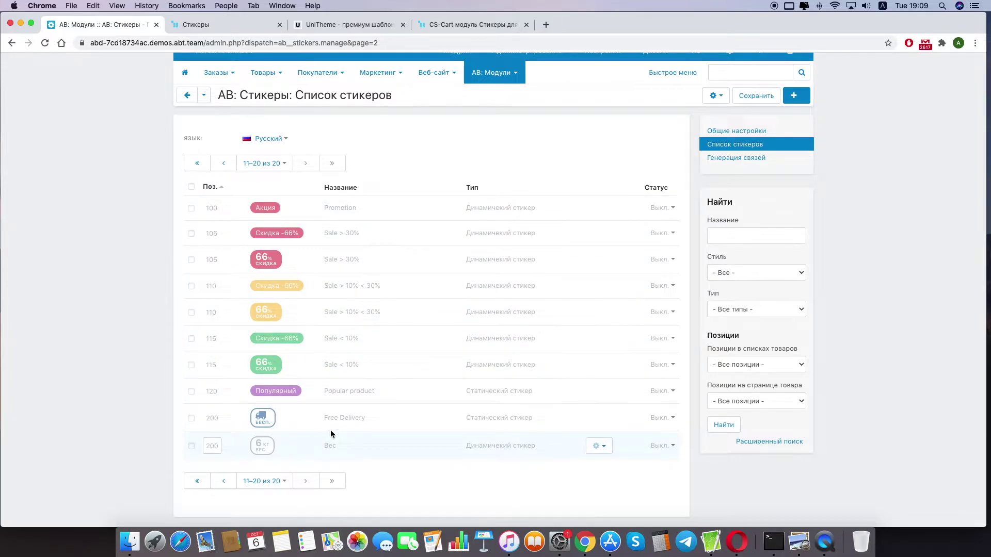
left_click(225, 483)
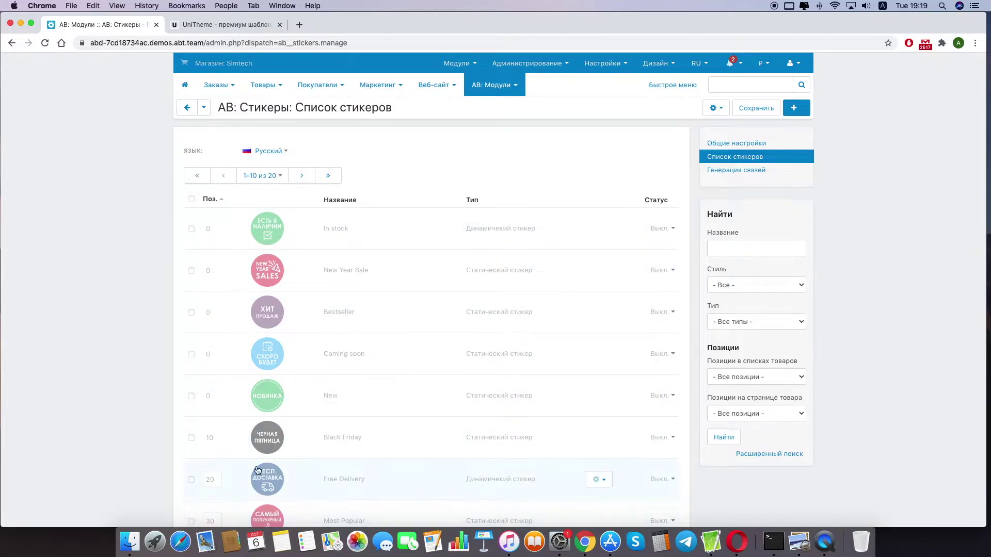
Open the In stock sticker and examine its general settings, from style and image sizes to display positions, availability period and status
left_click(336, 229)
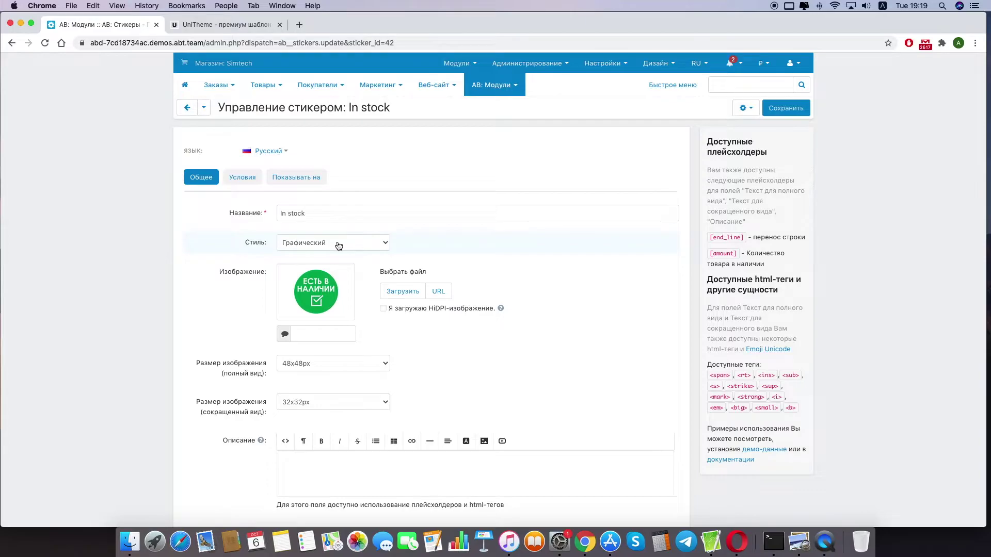
scroll(254, 250, "down", 12)
scroll(255, 320, "up", 10)
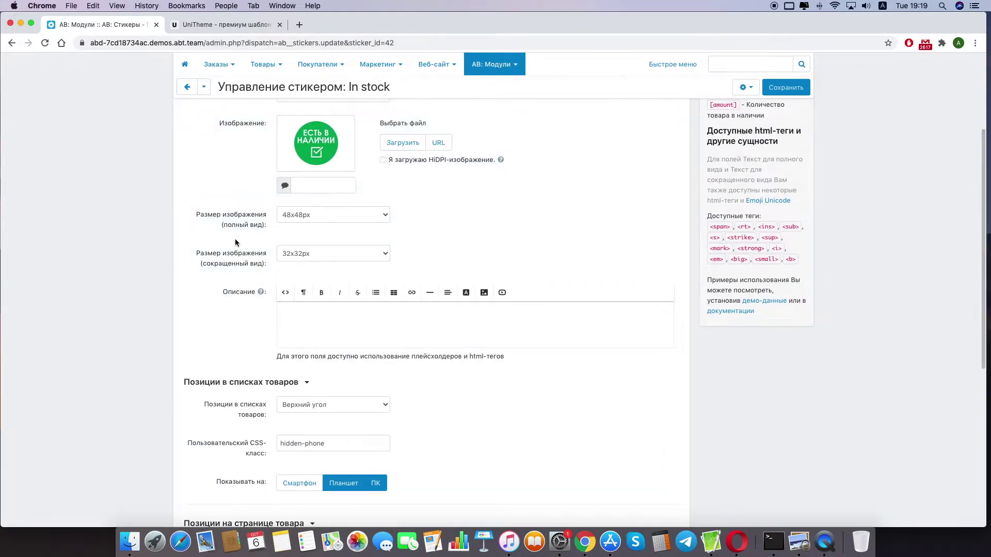
scroll(262, 248, "down", 2)
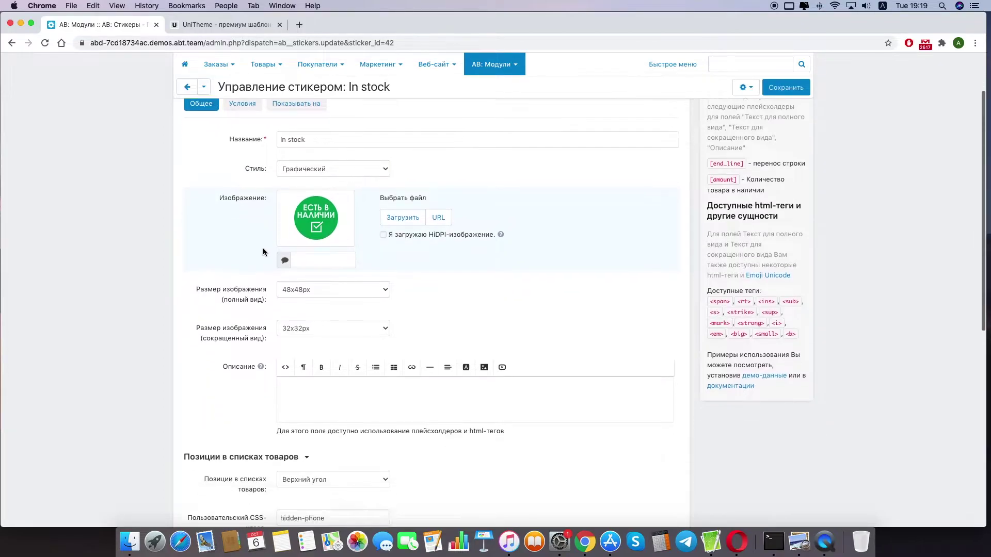
scroll(339, 297, "down", 10)
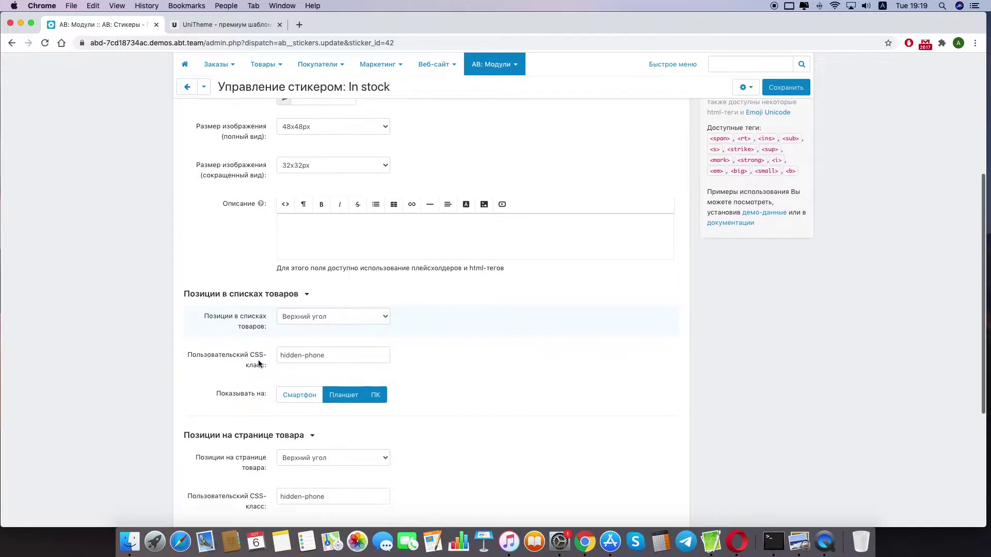
scroll(306, 407, "down", 1)
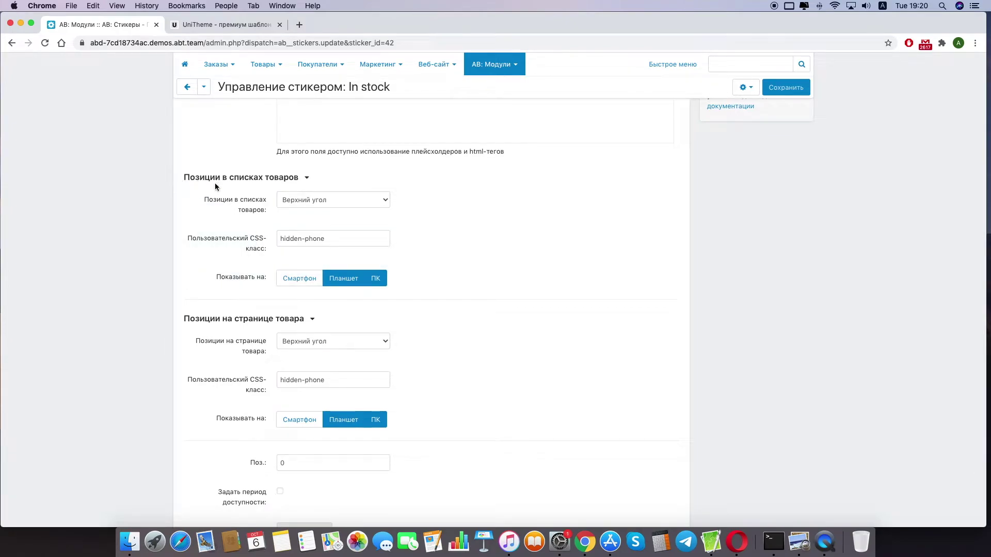
scroll(315, 330, "down", 5)
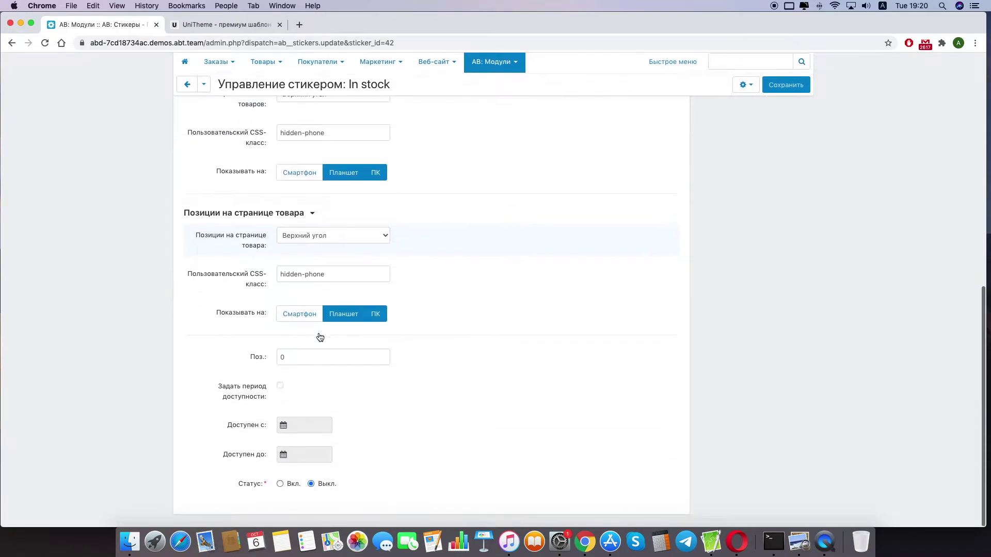
Examine the In stock sticker's Условия and Показывать на settings, then return to its general settings
scroll(321, 333, "up", 14)
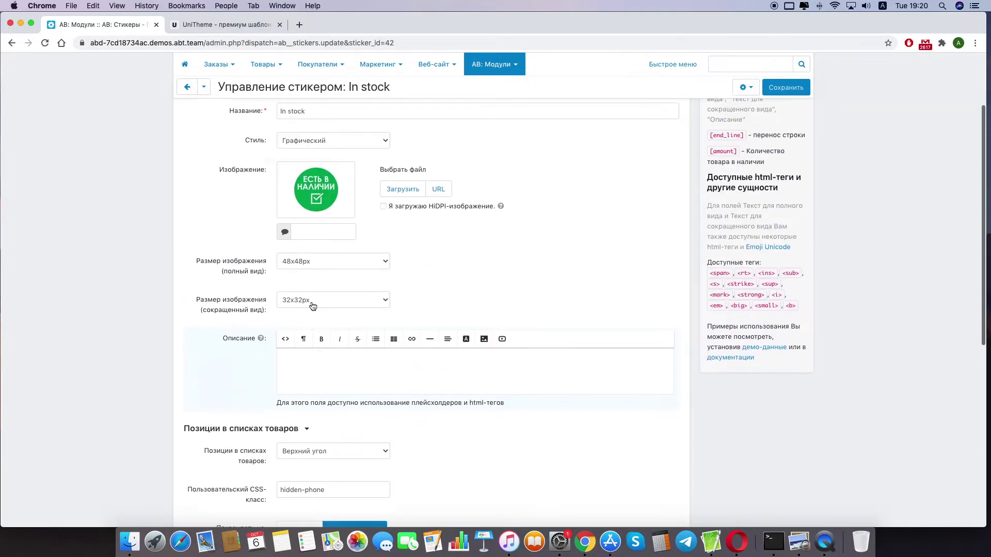
scroll(314, 312, "up", 5)
left_click(242, 172)
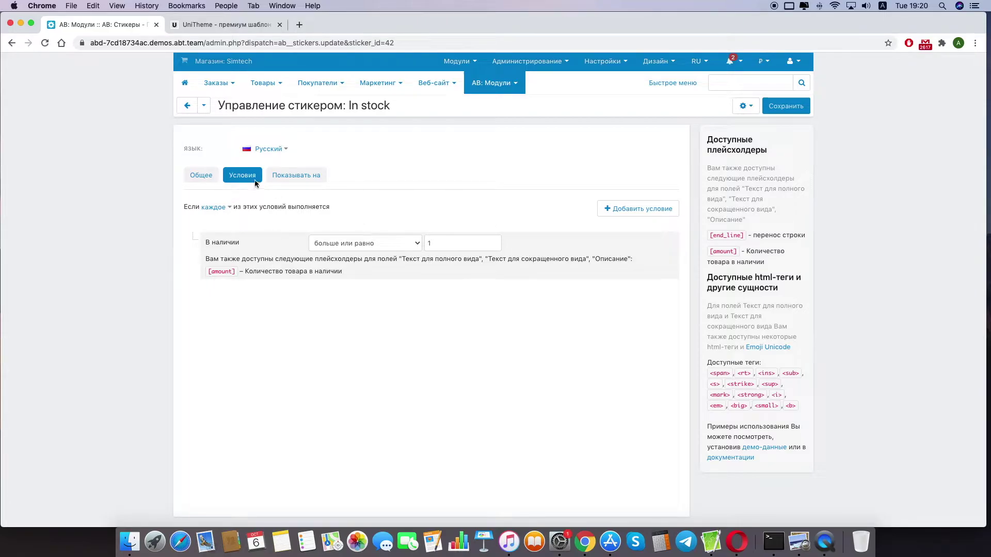
left_click(294, 177)
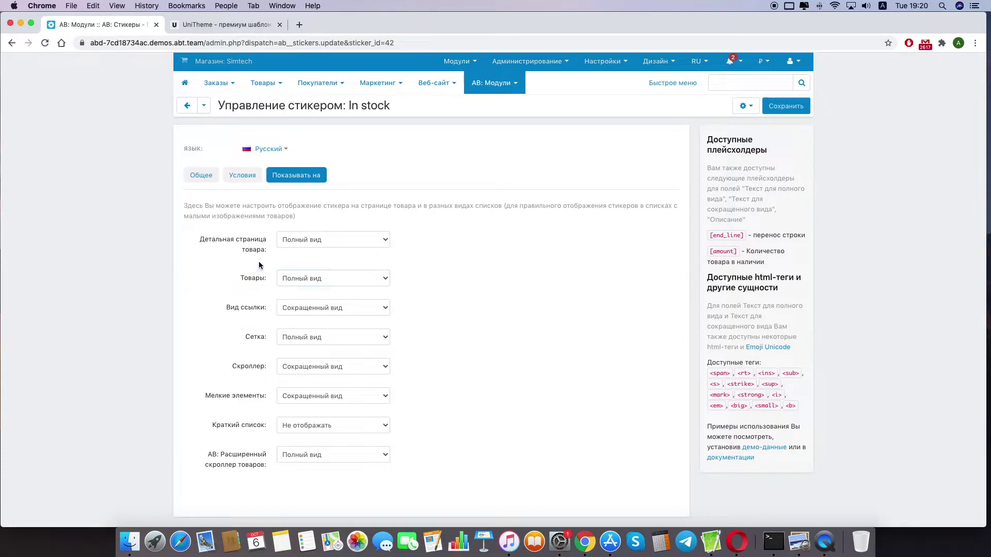
left_click(200, 178)
Open the AB: Стикеры module's Список стикеров again and look over its first page of stickers
mouse_move(493, 77)
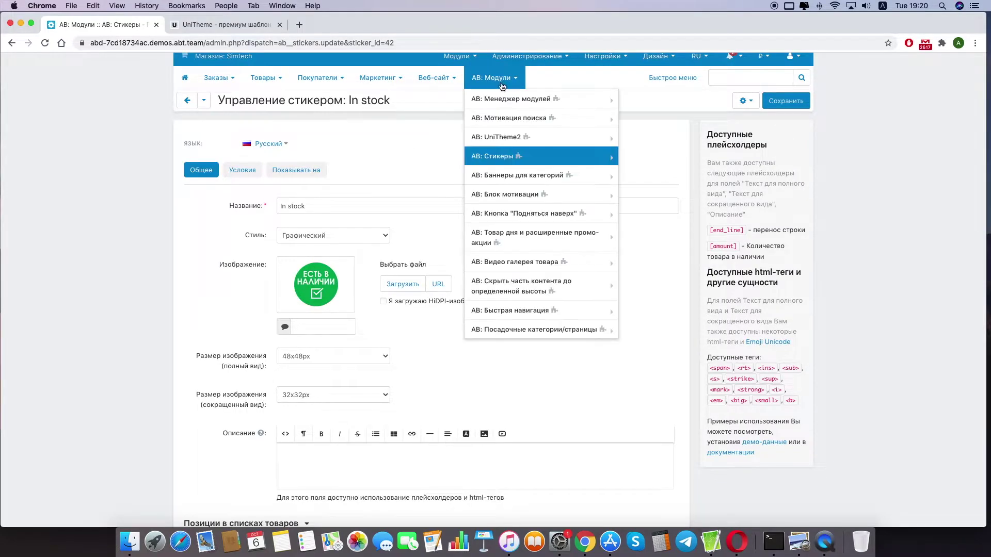
mouse_move(498, 159)
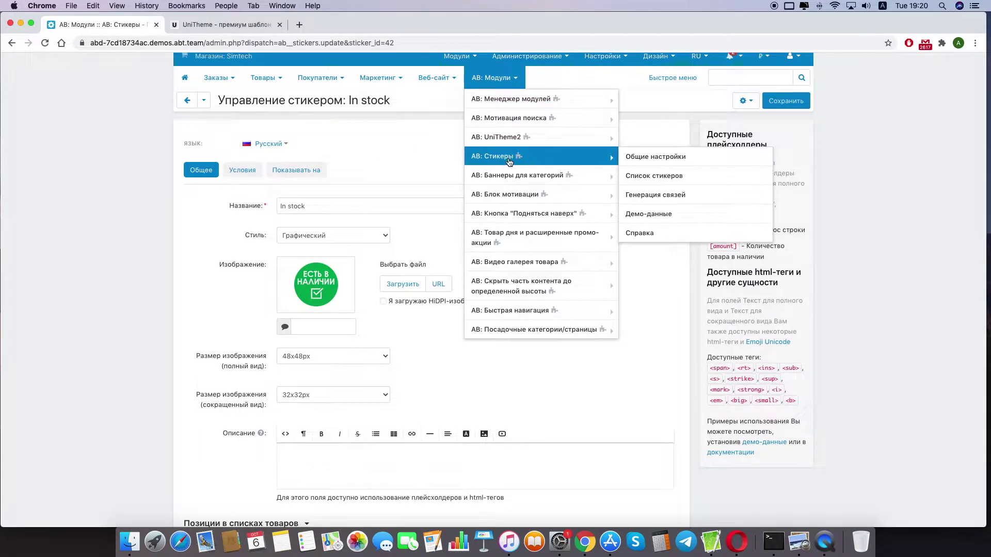
left_click(667, 177)
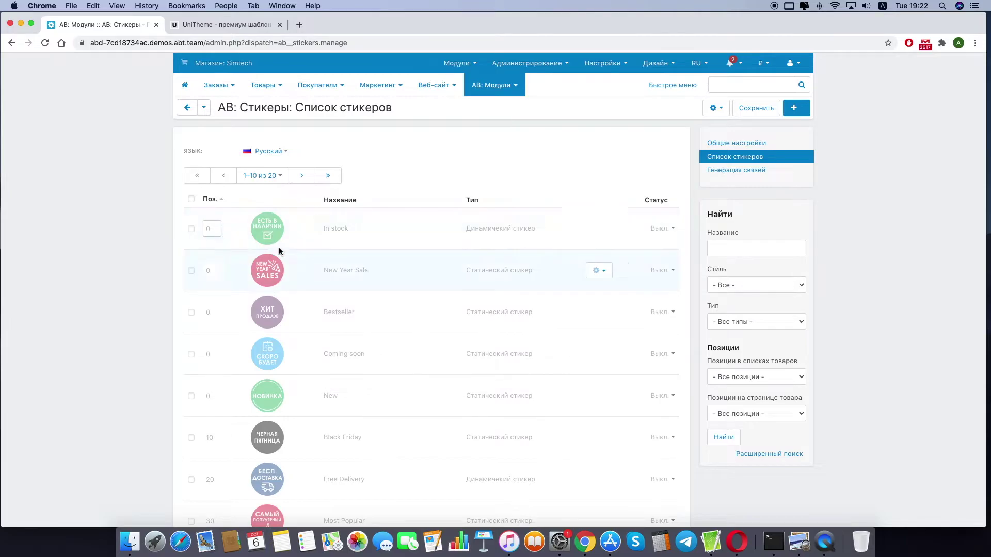
scroll(248, 329, "down", 10)
scroll(413, 217, "up", 7)
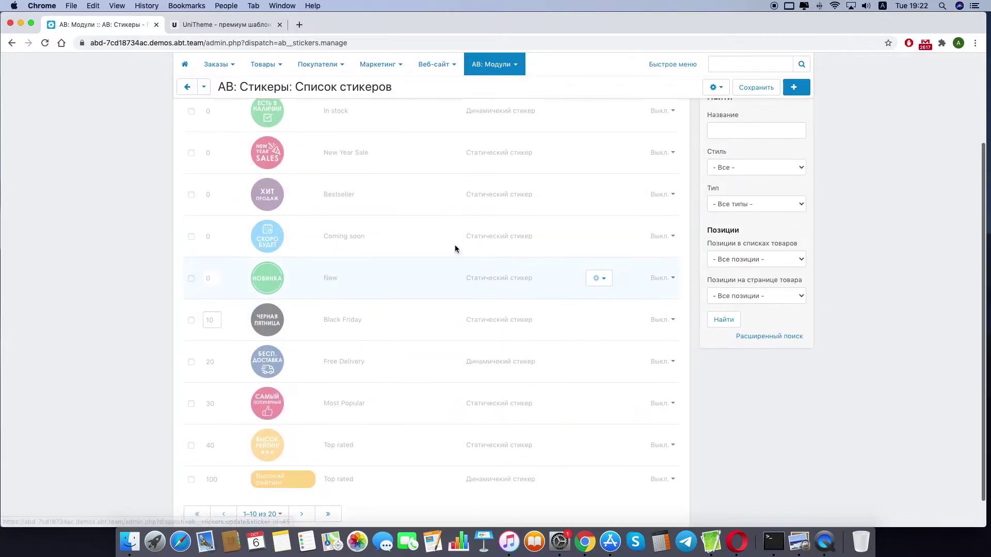
scroll(416, 173, "up", 2)
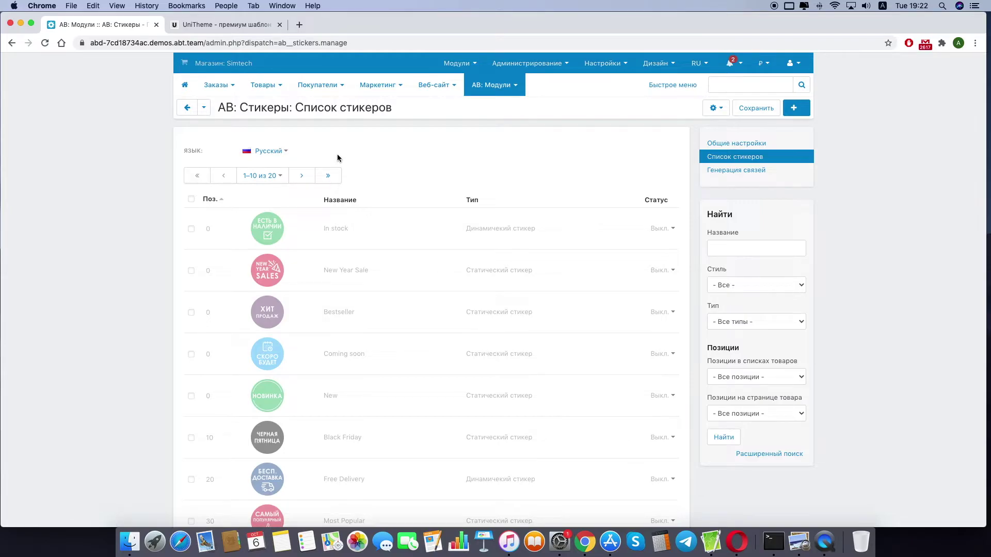
Switch to the open UniTheme storefront and look over the product blocks on its home page
left_click(227, 25)
scroll(274, 219, "down", 5)
scroll(274, 219, "up", 4)
scroll(266, 310, "down", 2)
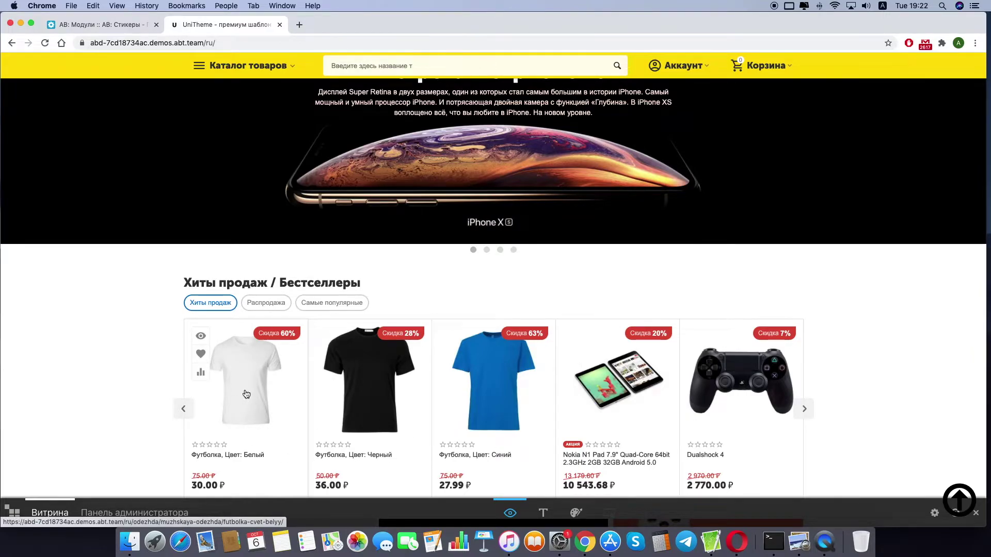
scroll(248, 397, "down", 4)
scroll(251, 398, "up", 5)
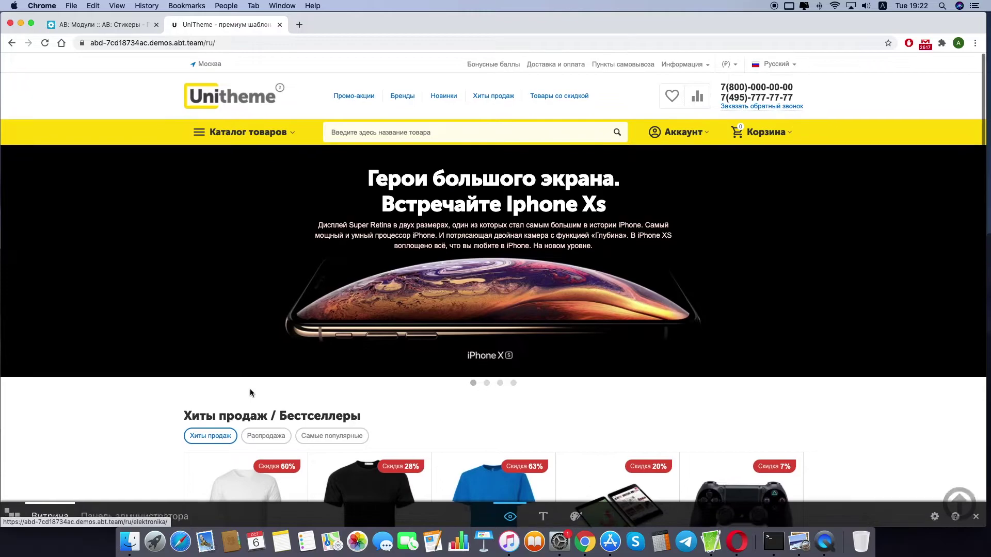
Open the storefront's Мужская одежда category under Одежда and look through its product list
left_click(242, 128)
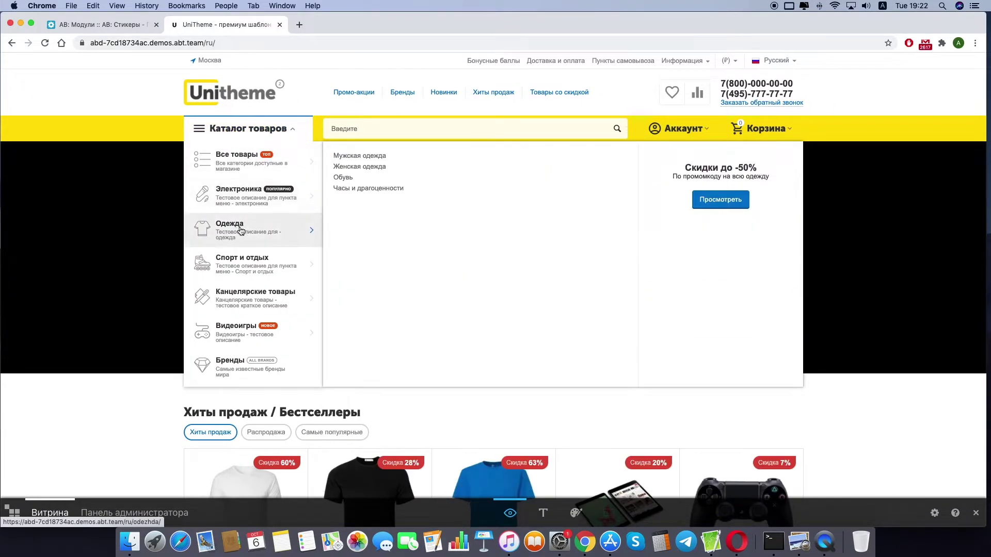
mouse_move(269, 235)
left_click(351, 156)
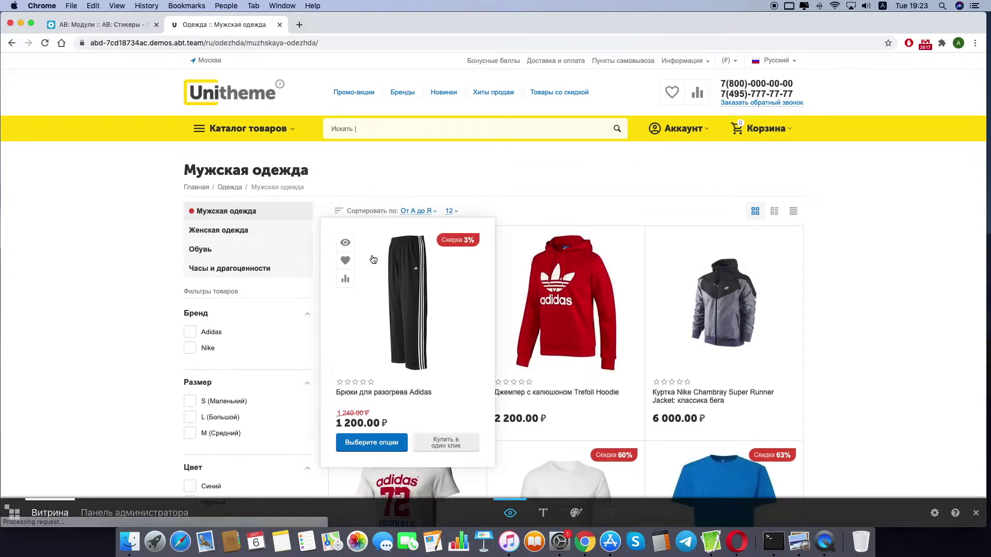
scroll(527, 331, "down", 3)
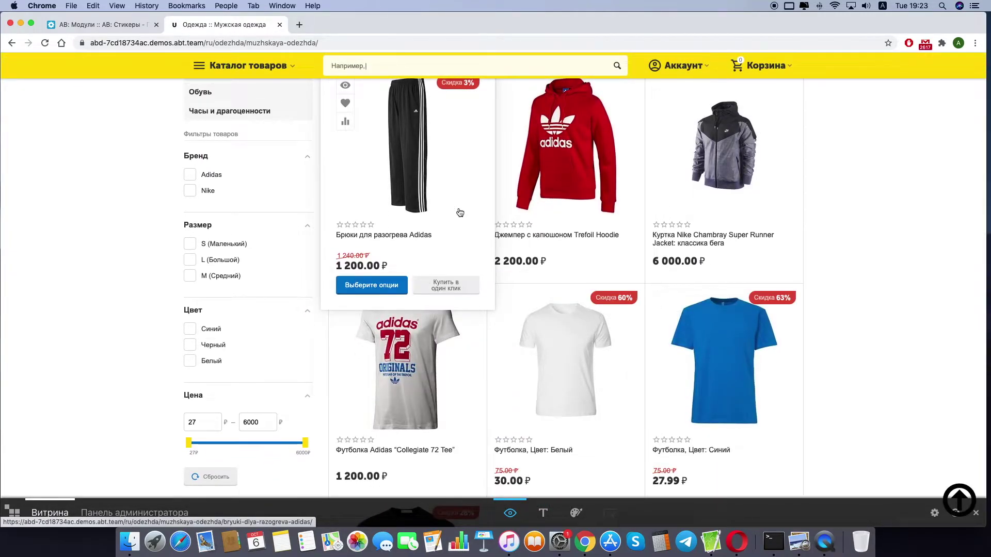
scroll(459, 215, "down", 4)
scroll(460, 214, "down", 3)
scroll(444, 309, "up", 10)
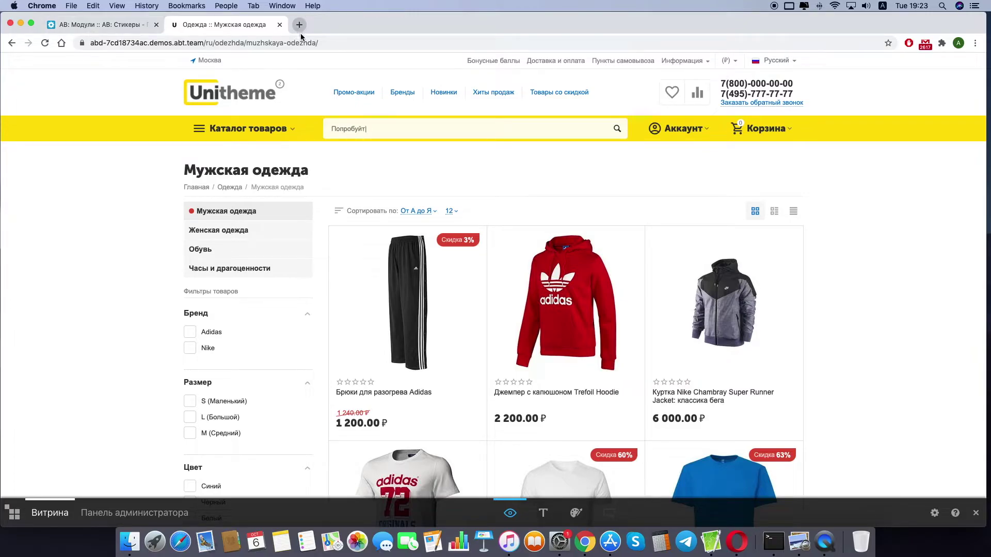
mouse_move(795, 309)
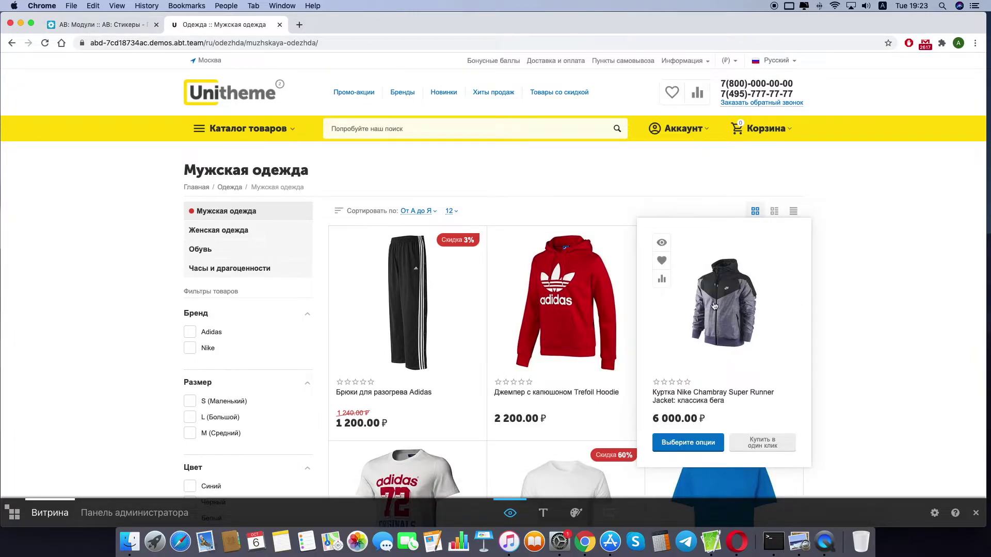
Search the web for "red gift icon" in a new tab and download the 32x32 JPG from the iconsdb.com result
left_click(299, 25)
type("r")
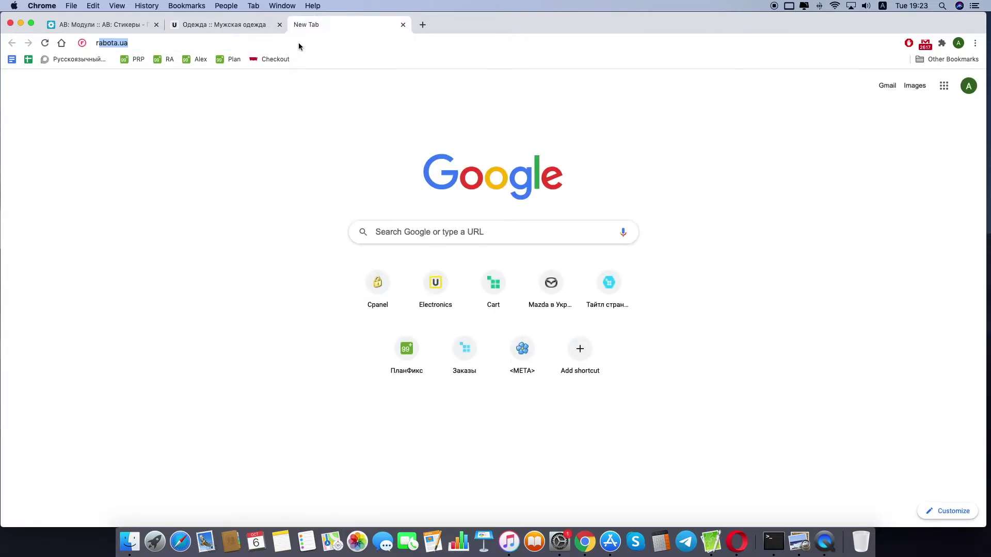
type("ed")
key("Return")
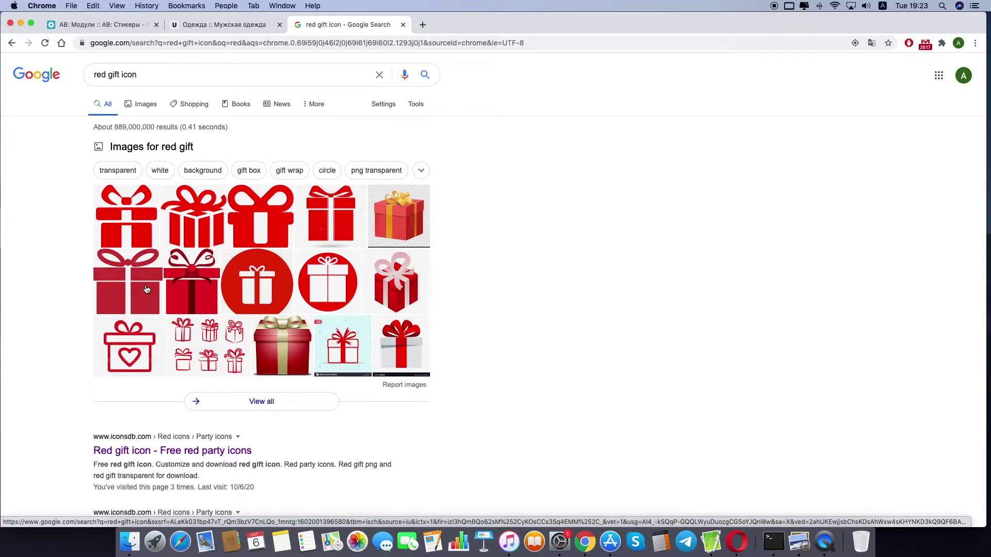
left_click(155, 452)
scroll(401, 371, "down", 3)
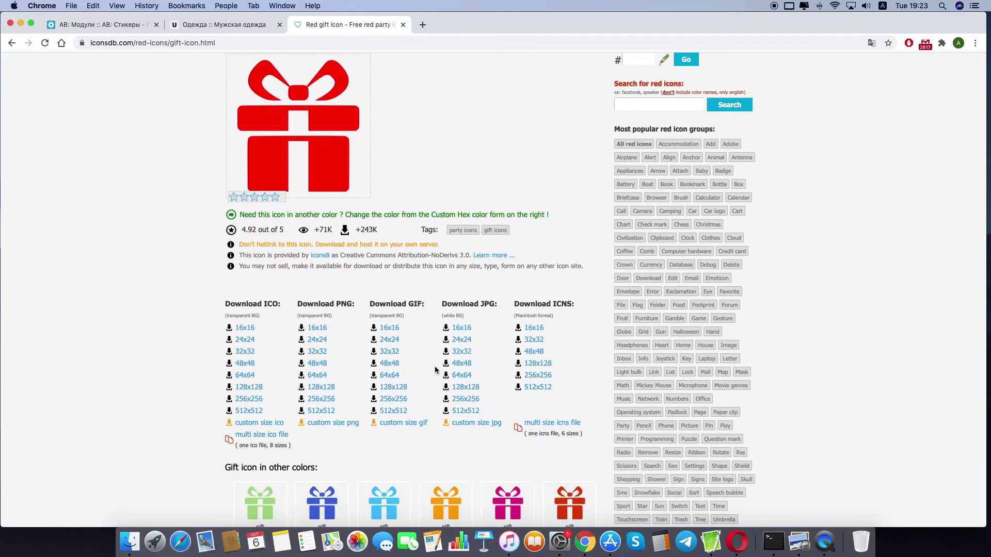
left_click(461, 353)
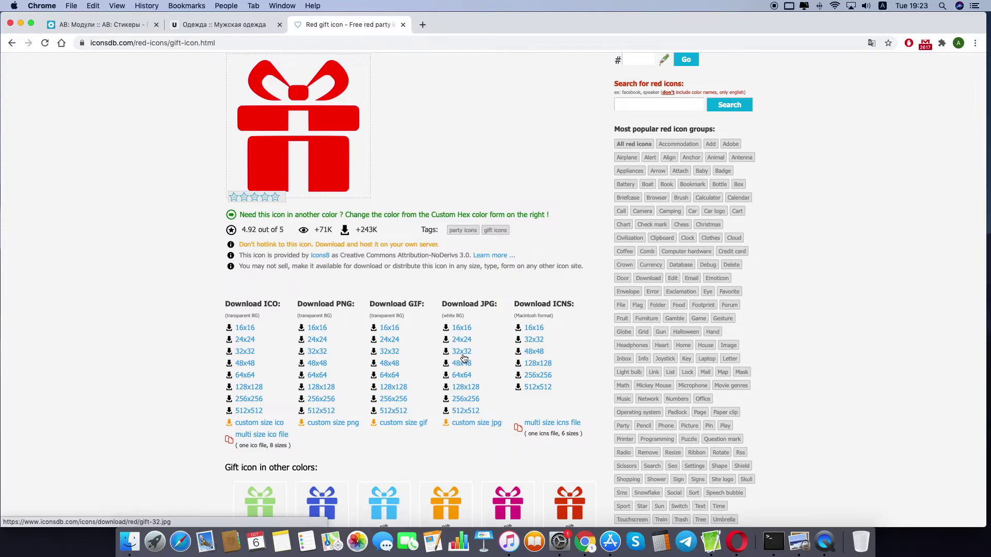
Return to the admin sticker list and start a new dynamic sticker named Подарок
left_click(93, 25)
left_click(793, 107)
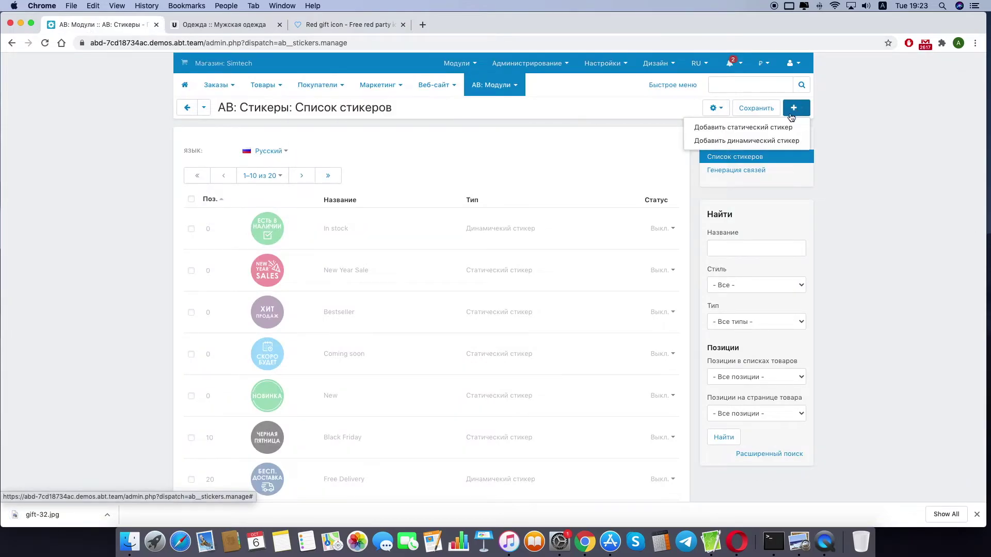
left_click(757, 141)
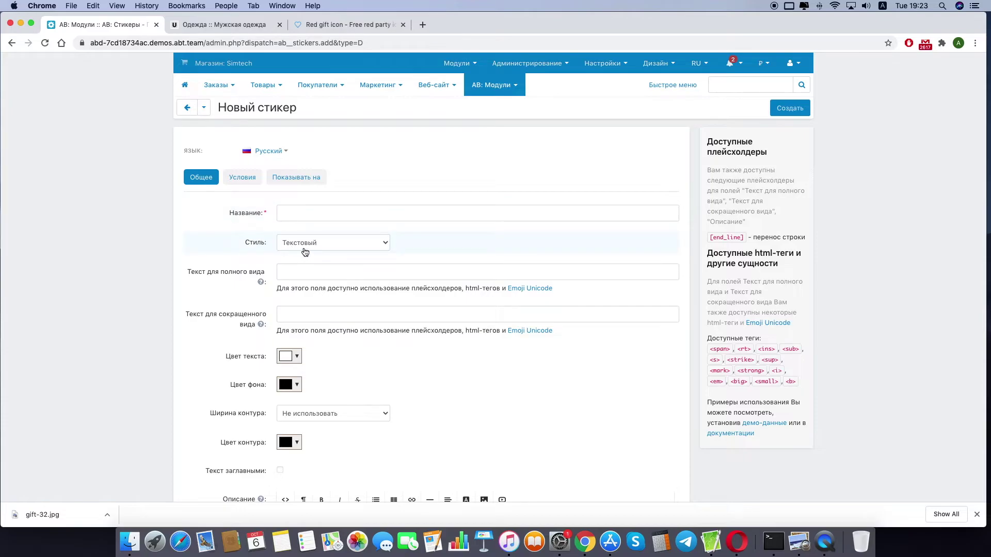
left_click(310, 215)
type("G")
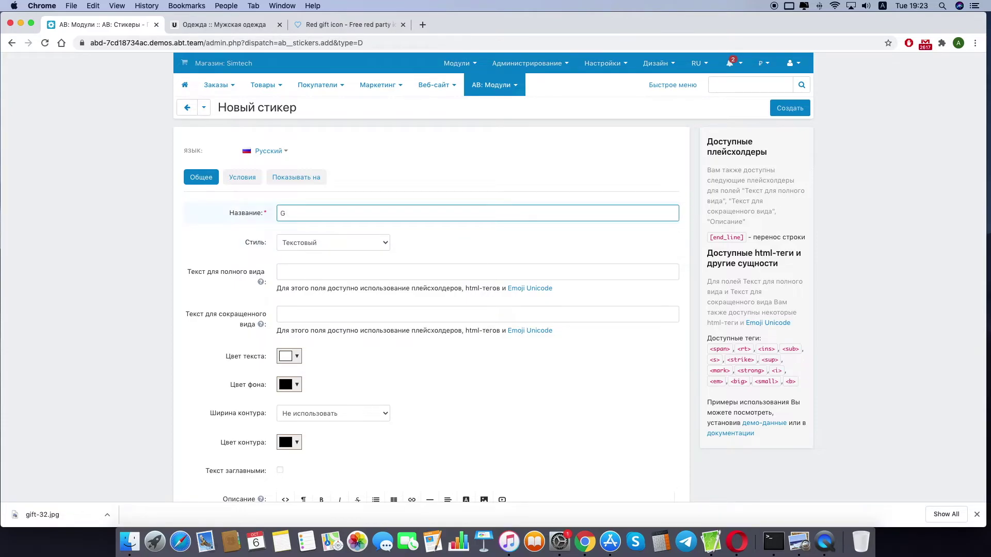
type("jПодарок")
Set the new sticker's style to Графический and upload gift-32.jpg from Downloads as its image
left_click(367, 247)
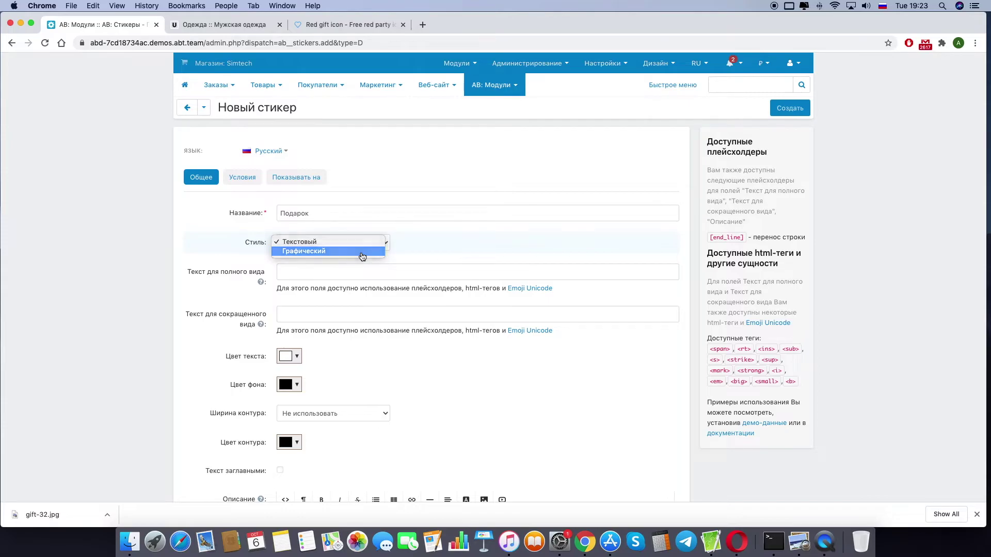
left_click(362, 252)
left_click(403, 292)
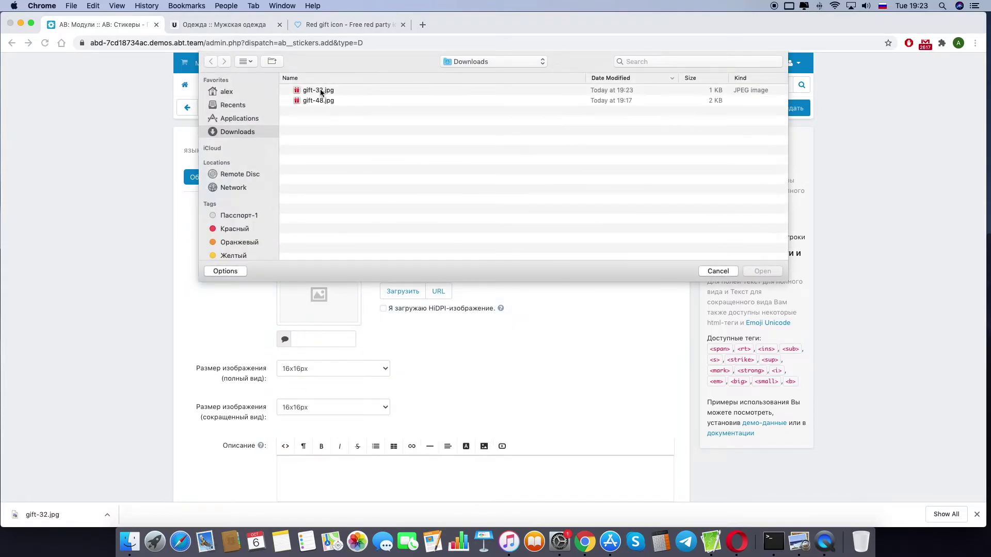
double_click(321, 91)
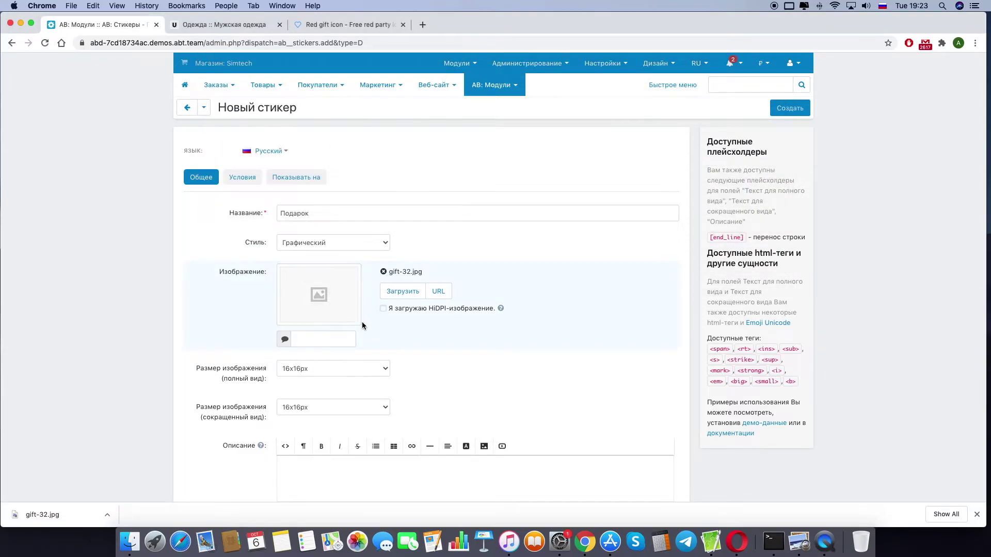
Set the sticker's image size to 32x32px for both the full and the short view
left_click(345, 370)
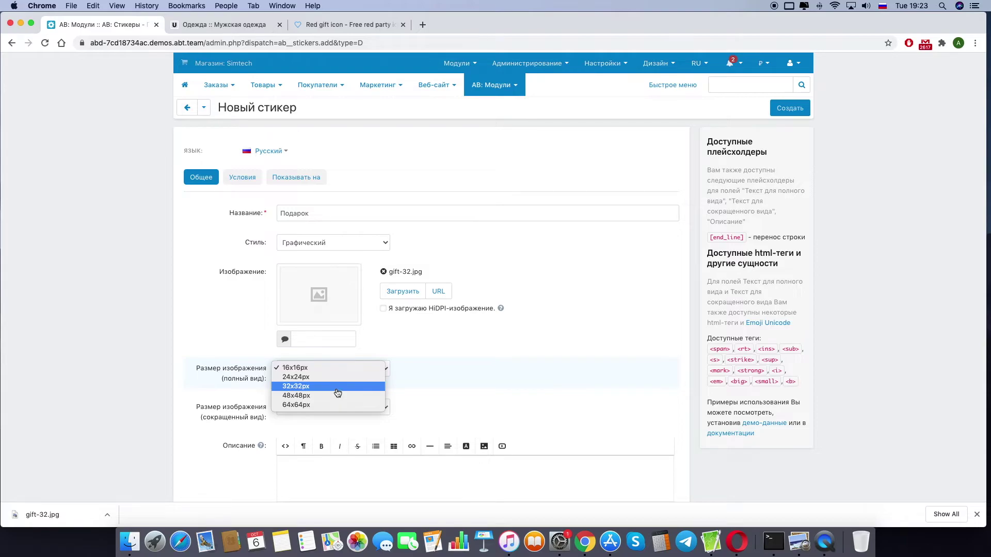
left_click(335, 387)
left_click(333, 411)
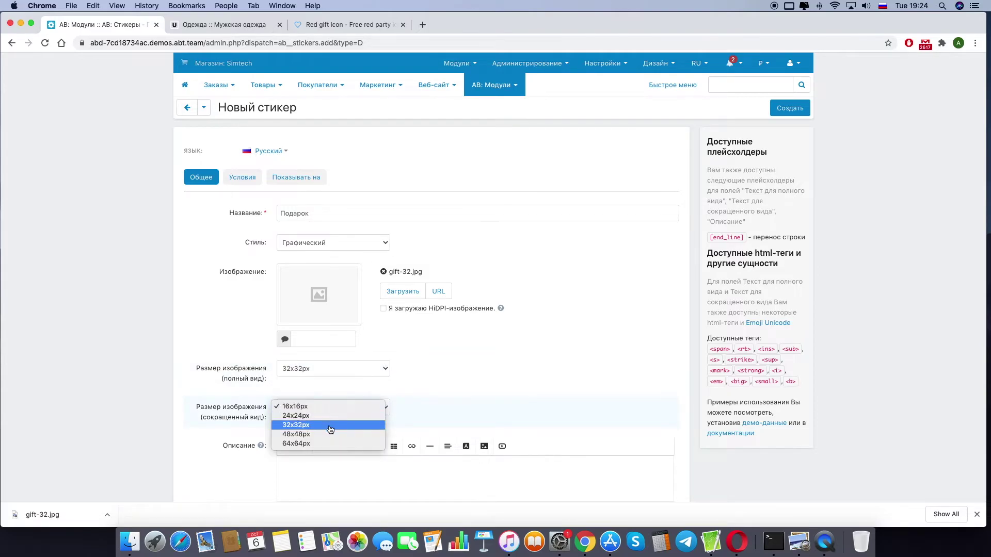
left_click(312, 425)
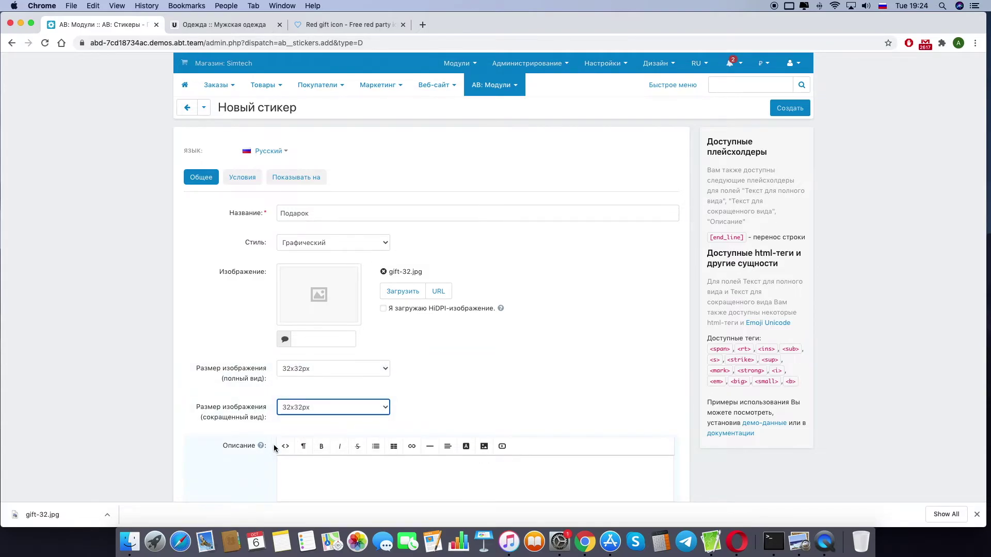
Enter the sticker description "Здесь отображение условий нашей акции. Также можем разместить ссылку на эту акцию в нашем магазине."
scroll(298, 413, "down", 3)
mouse_move(262, 332)
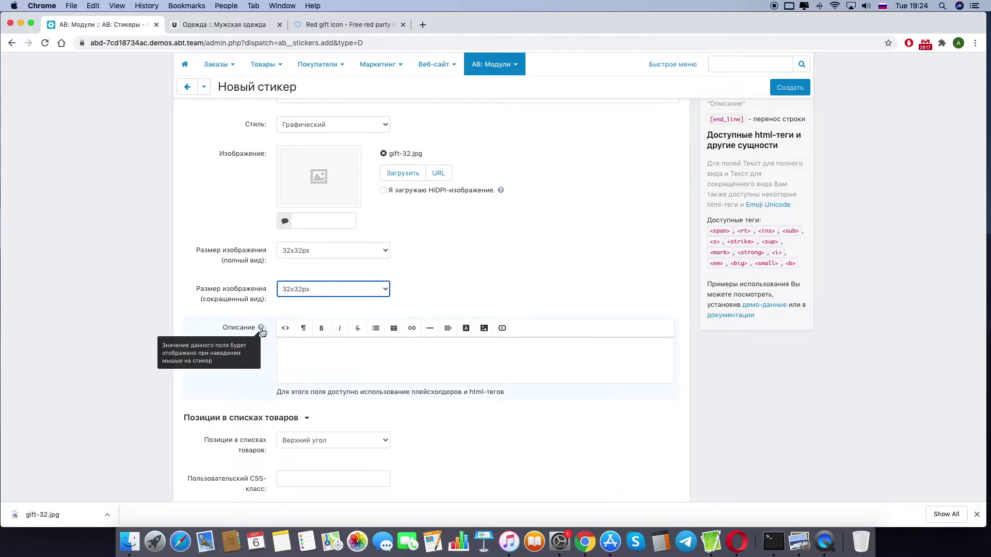
left_click(311, 354)
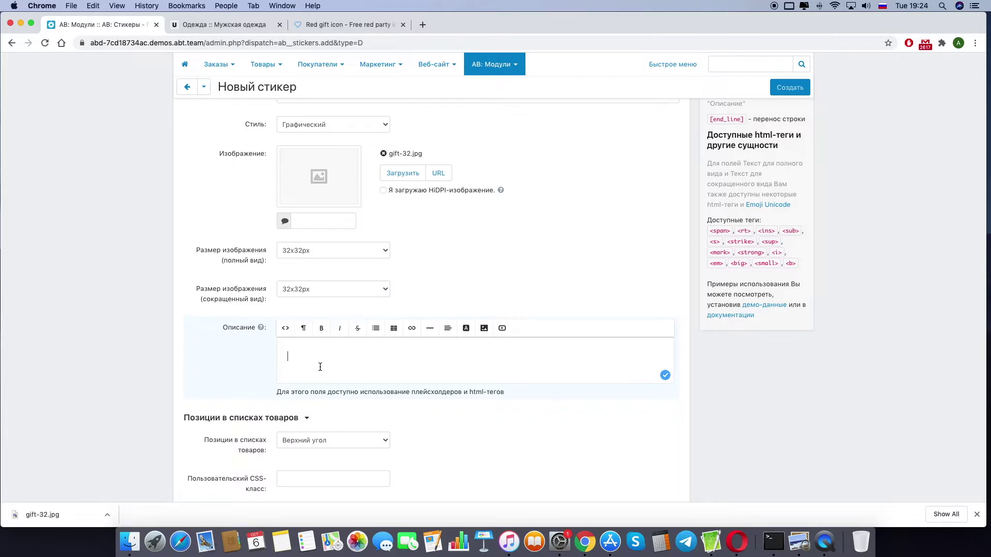
type("Зд")
type("шей")
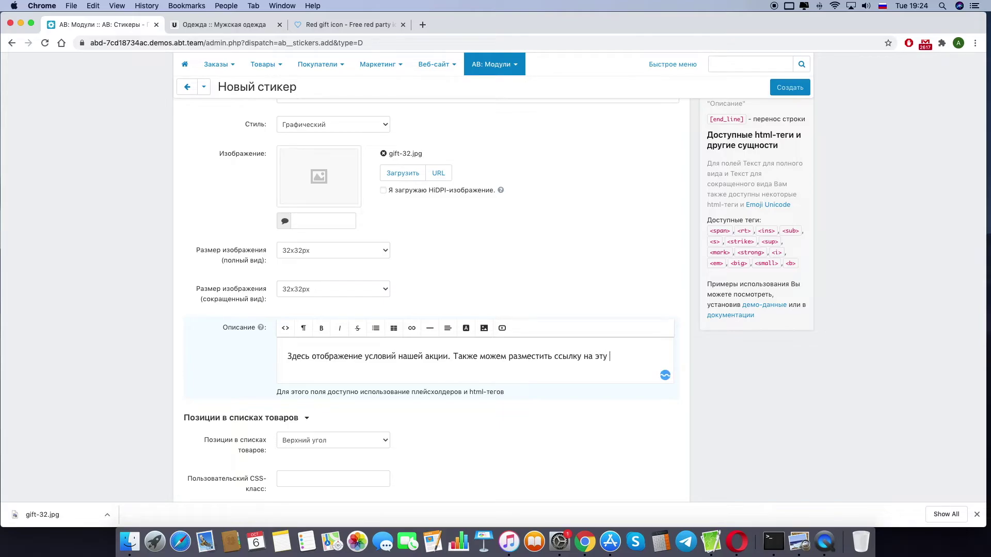
type("ашем магазине")
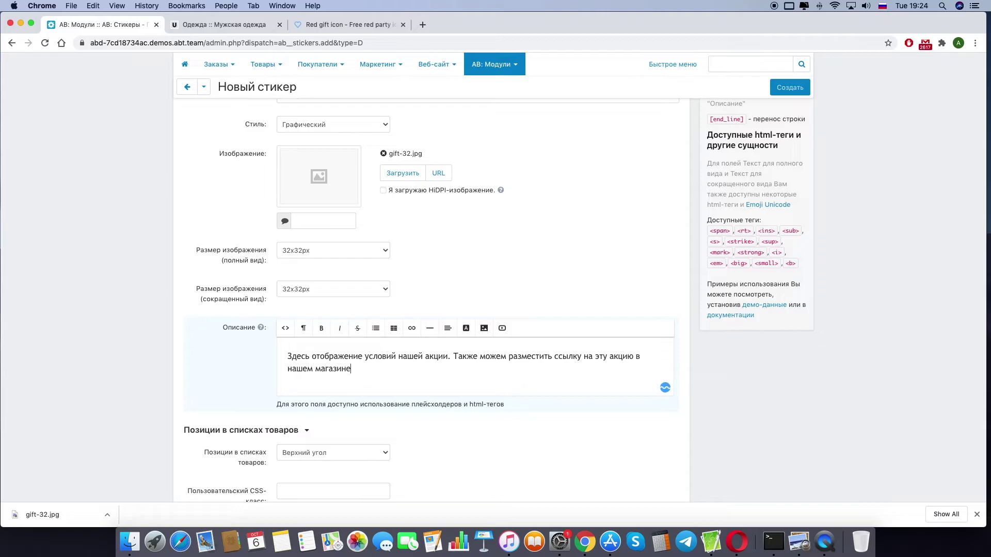
Review the new sticker's display positions, target devices, availability period and status settings
scroll(265, 389, "down", 5)
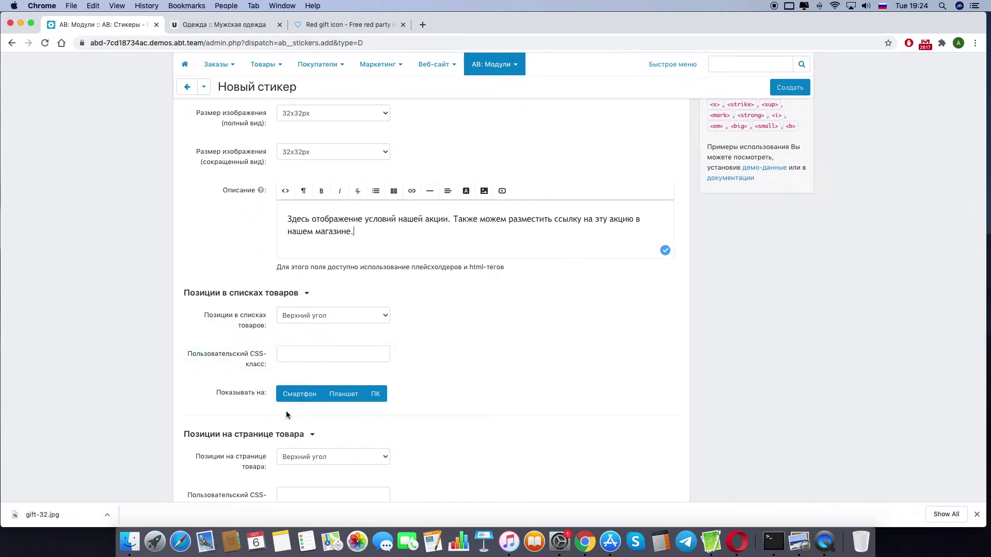
scroll(286, 411, "down", 3)
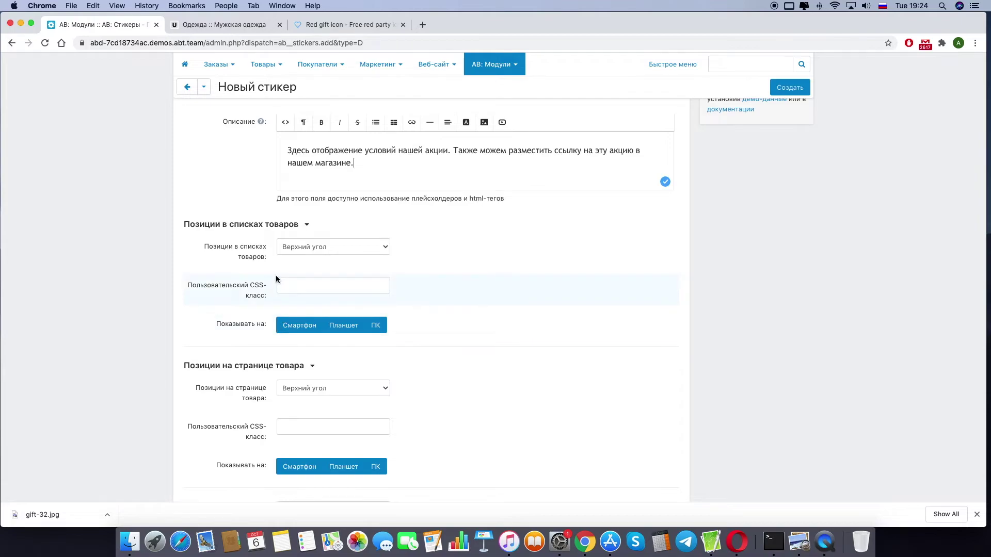
scroll(303, 414, "down", 5)
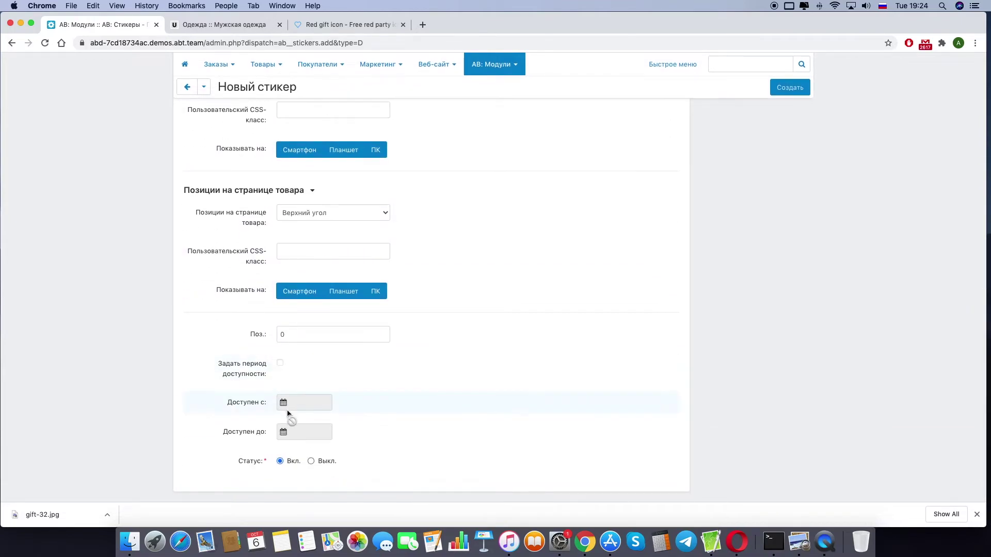
Add a Категории condition to the new sticker's display conditions
scroll(299, 333, "up", 1)
scroll(299, 333, "up", 8)
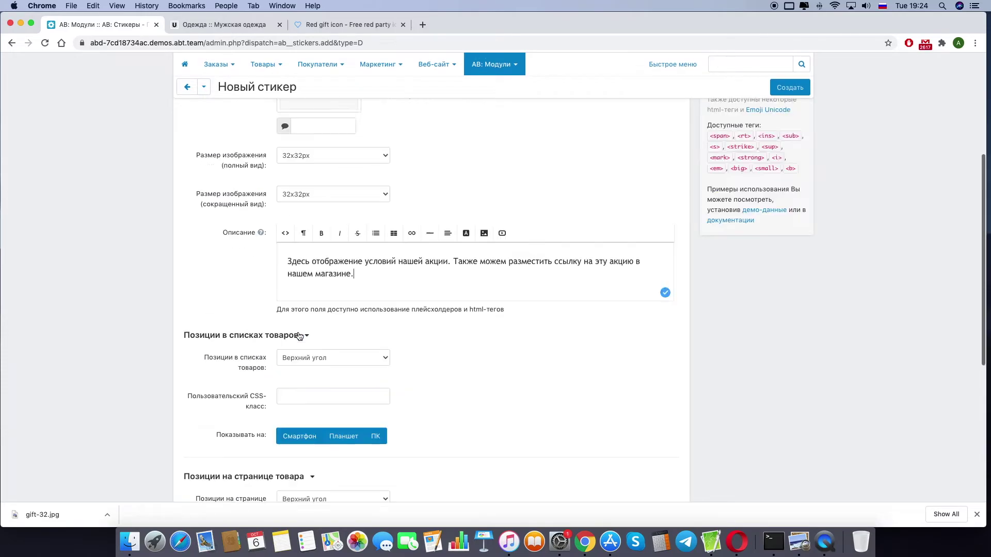
scroll(297, 333, "down", 8)
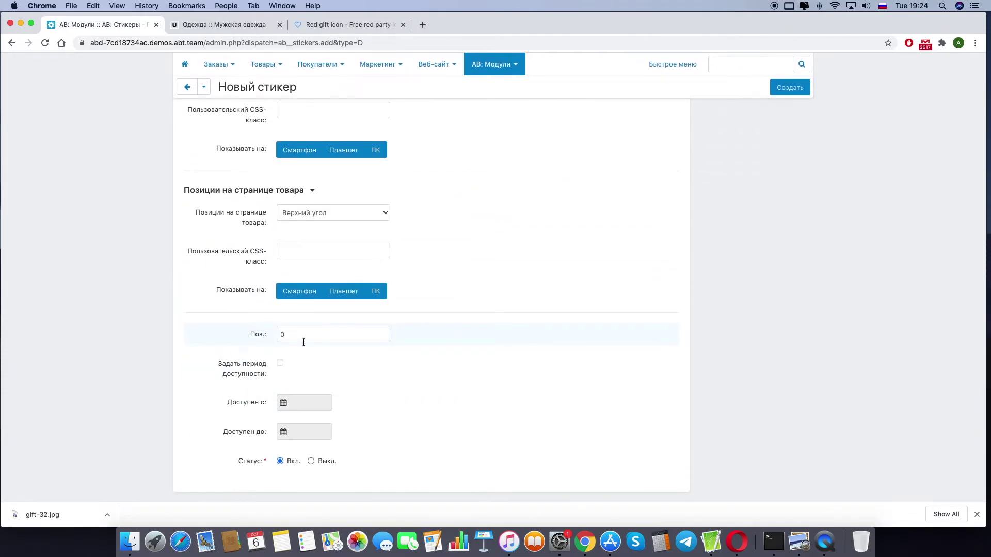
scroll(308, 340, "up", 15)
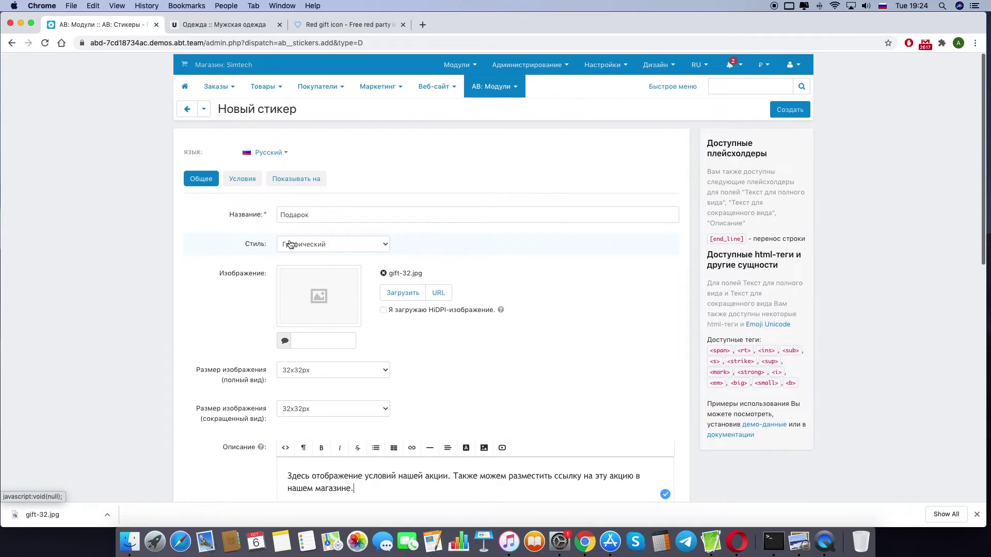
left_click(243, 178)
left_click(630, 211)
left_click(298, 247)
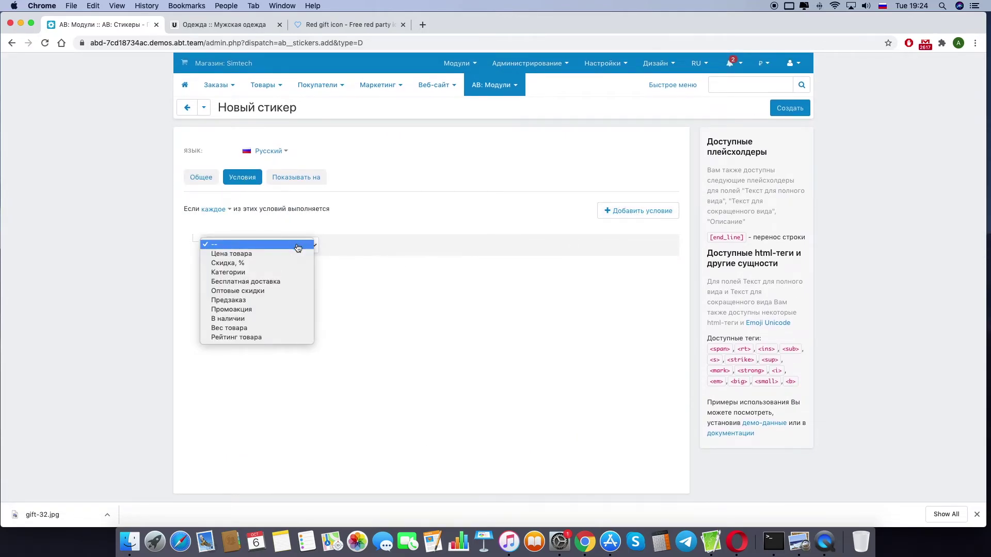
left_click(287, 276)
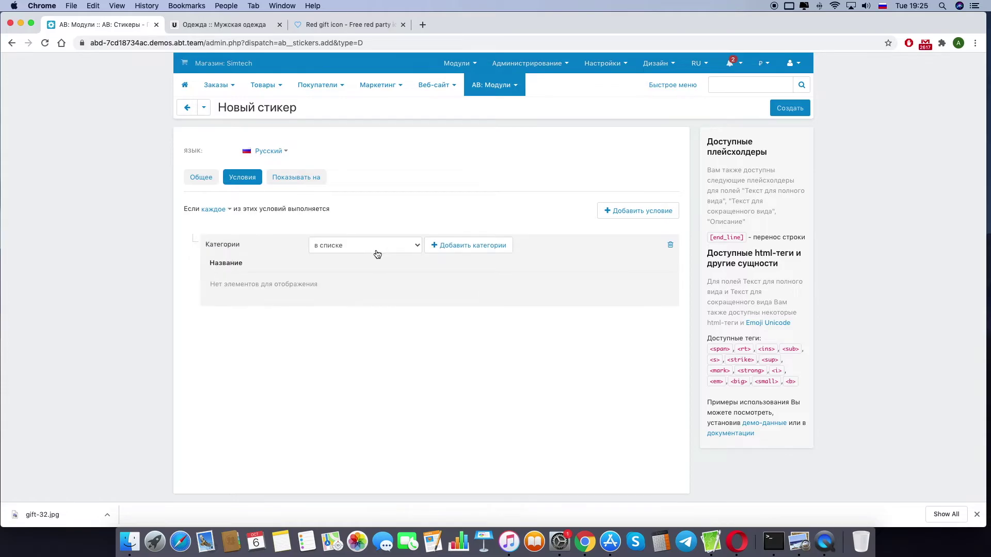
Add the categories Одежда, Мужская одежда and Женская одежда to the sticker's category condition
left_click(470, 249)
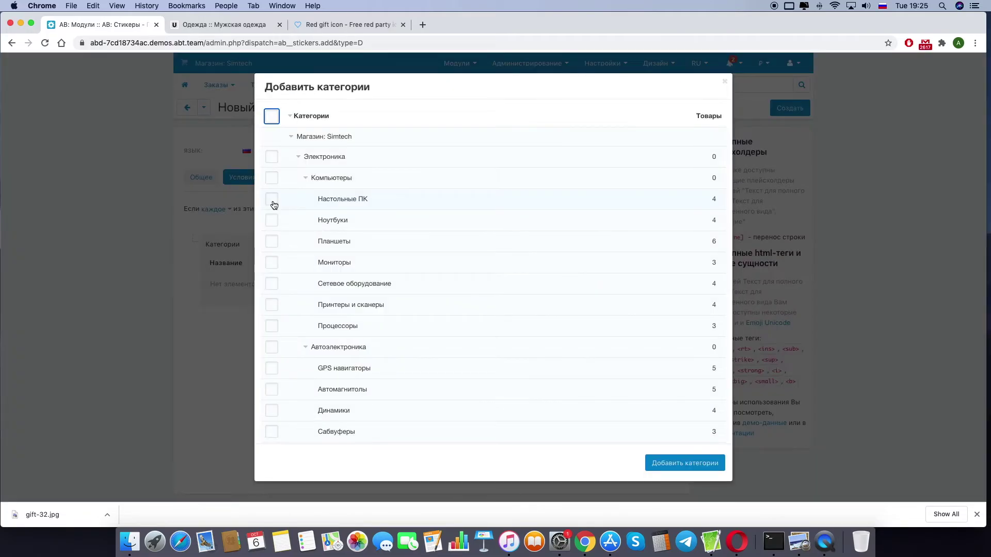
scroll(299, 275, "down", 15)
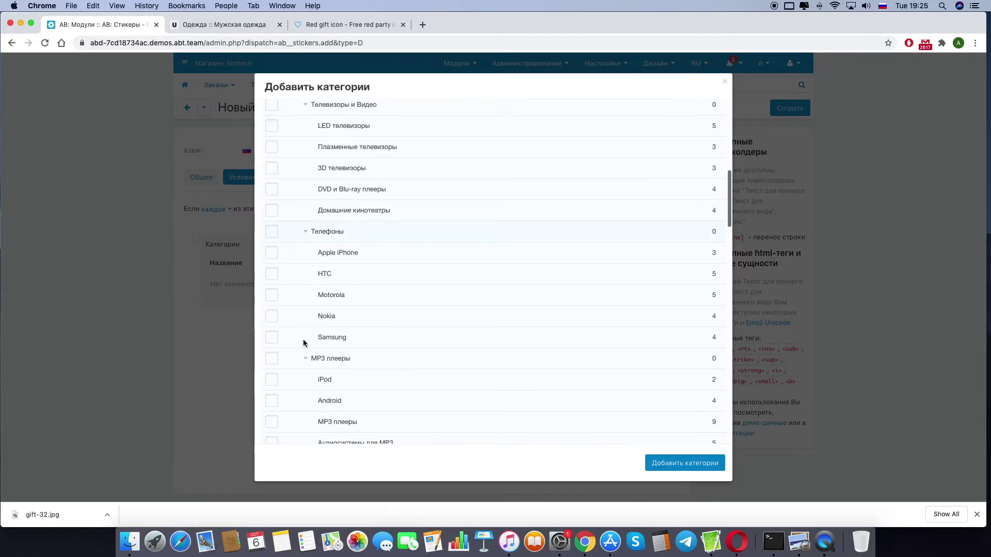
scroll(302, 344, "down", 10)
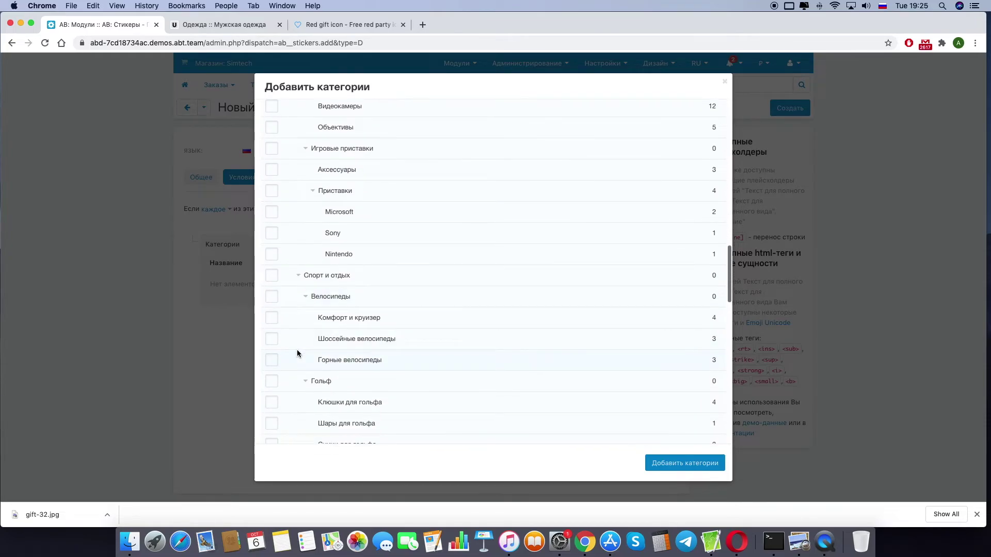
scroll(296, 350, "down", 4)
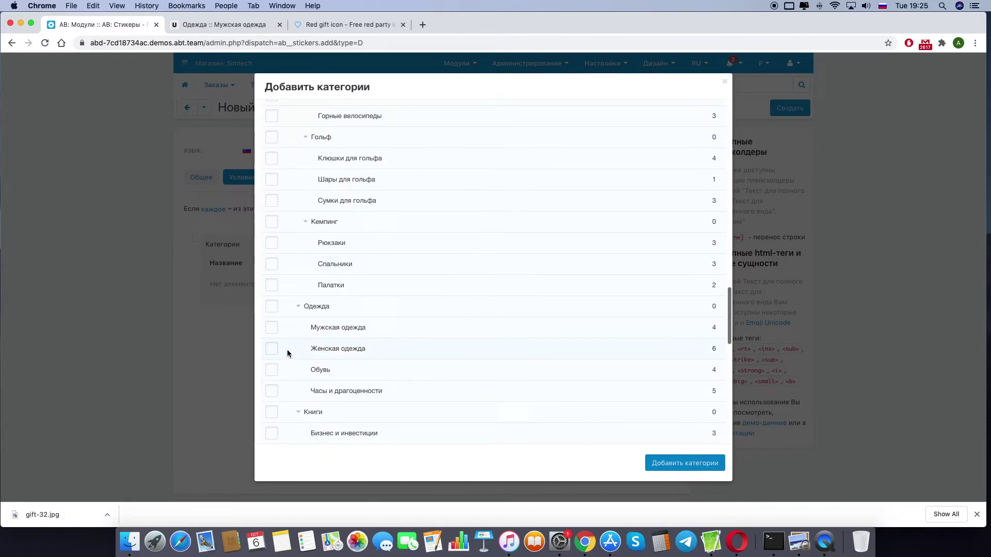
left_click(271, 307)
left_click(272, 330)
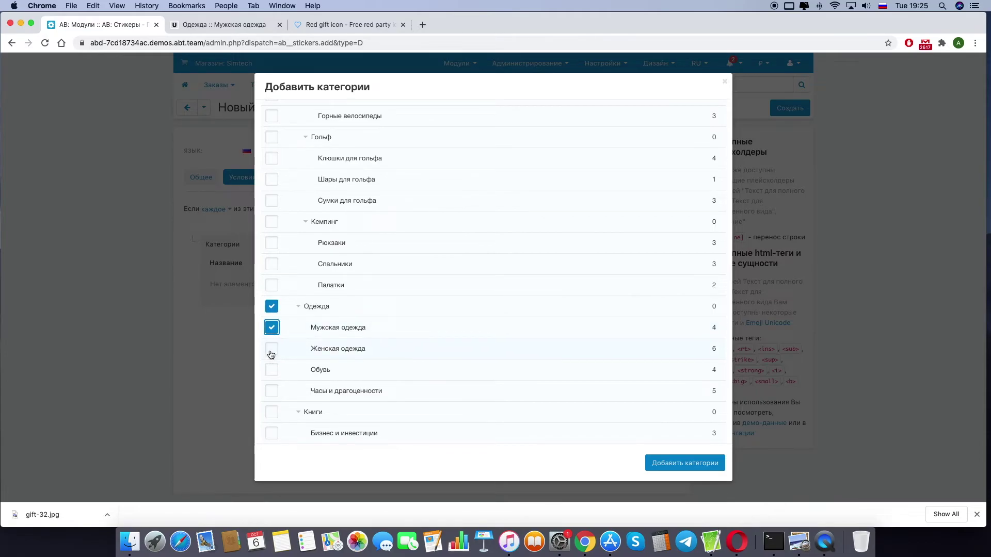
left_click(271, 350)
left_click(695, 464)
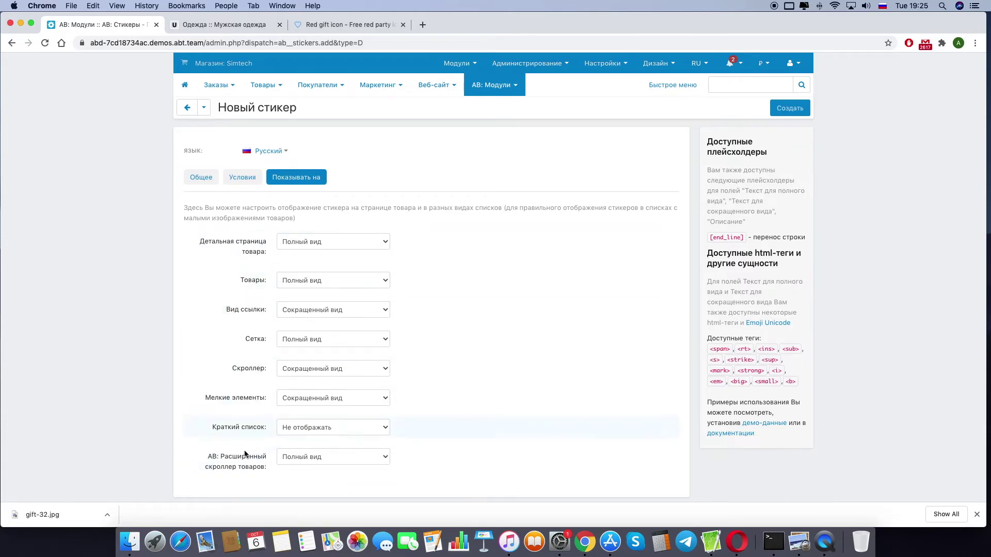
Create the Подарок sticker with its current display settings and clear the store's cache
left_click(785, 109)
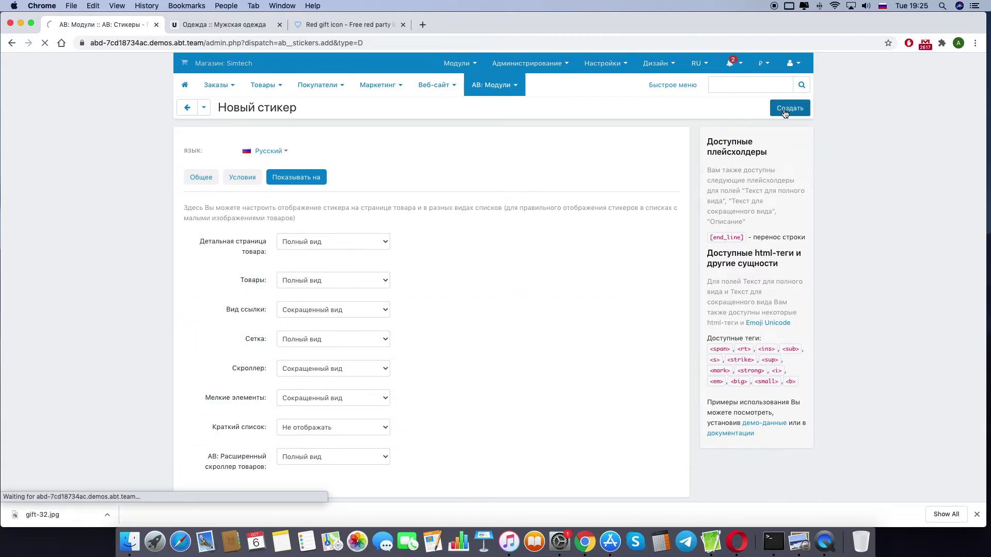
left_click(529, 63)
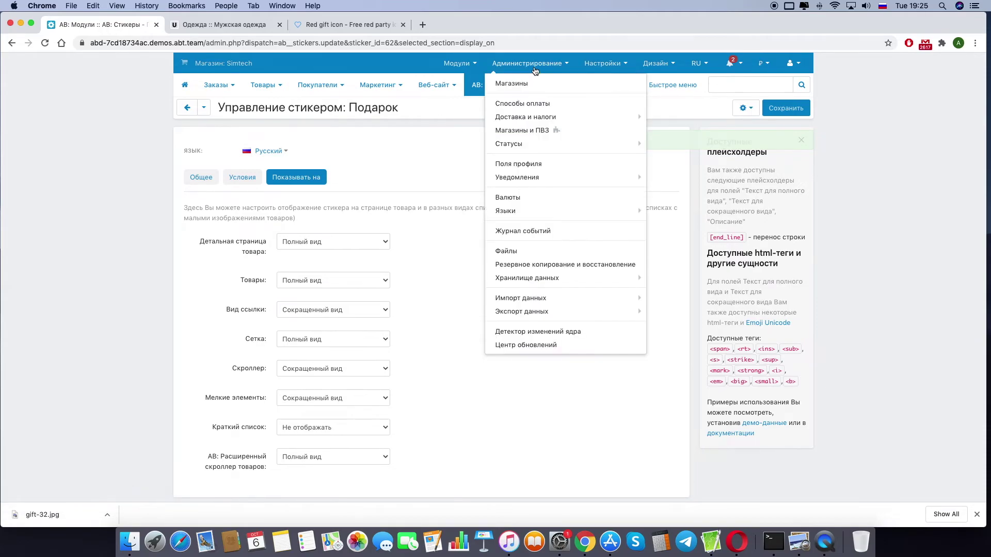
mouse_move(518, 277)
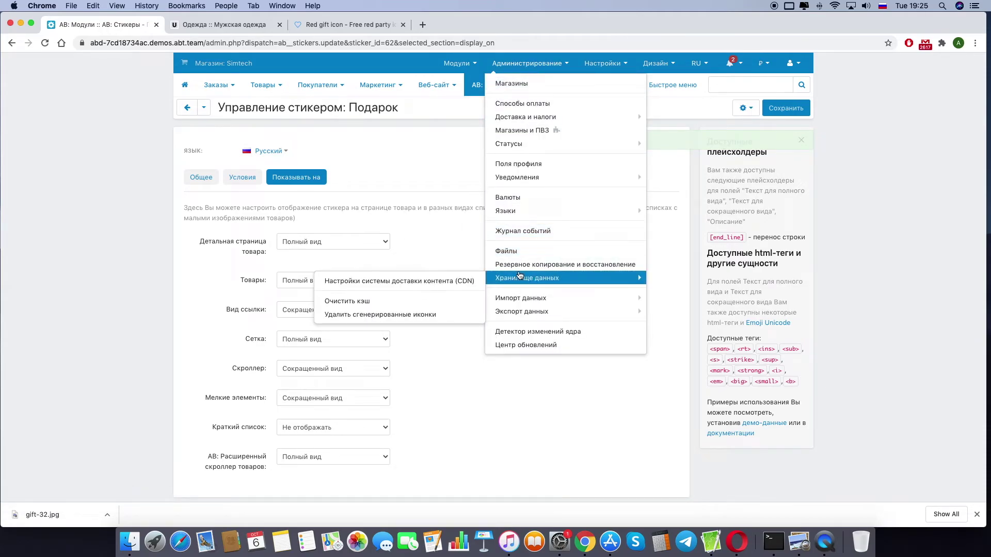
left_click(397, 303)
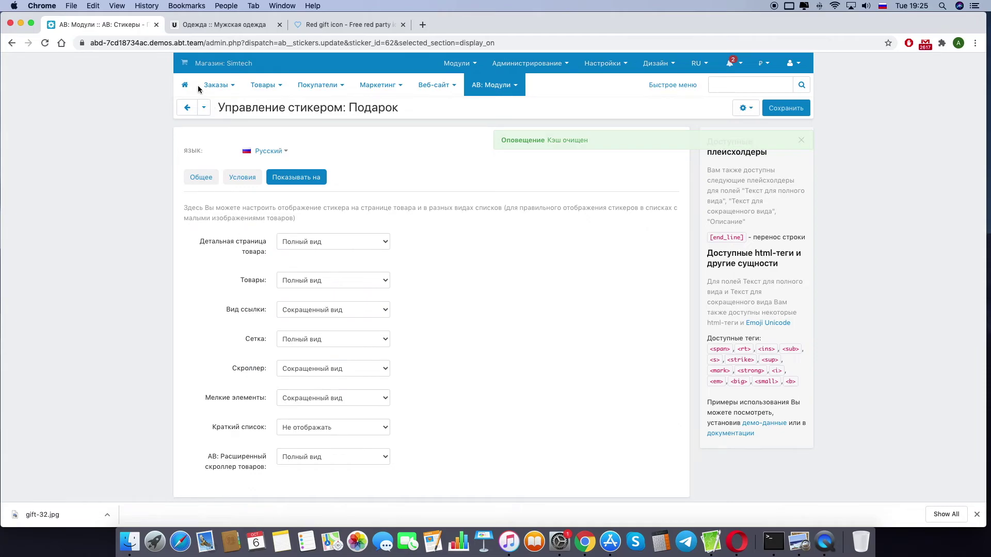
Reload the storefront's Мужская одежда category page and examine the gift stickers on its products
left_click(217, 25)
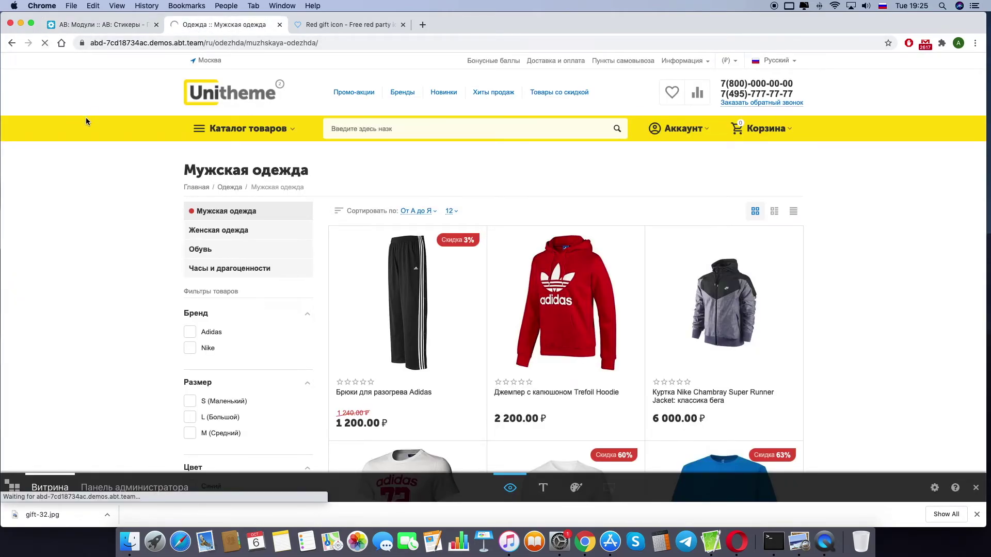
left_click(977, 516)
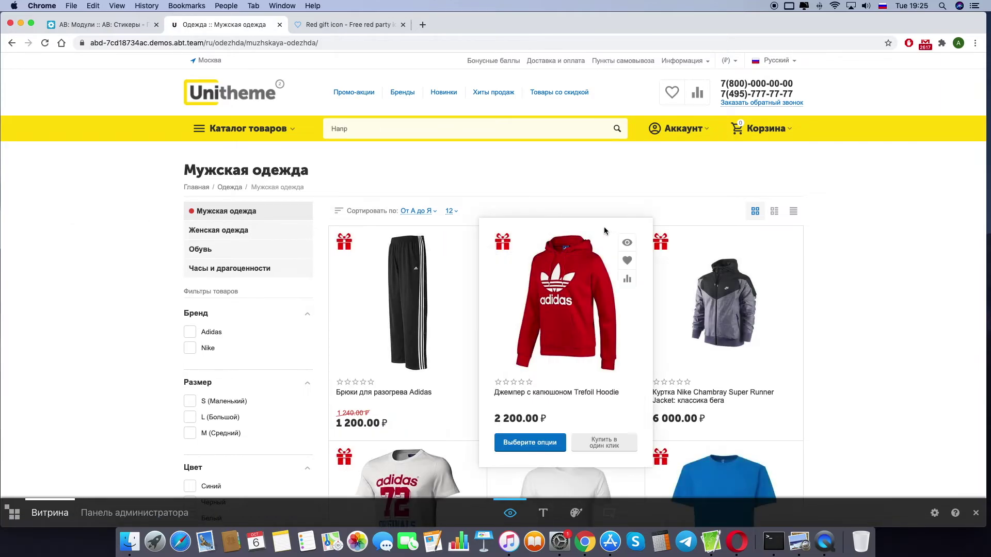
scroll(597, 228, "down", 8)
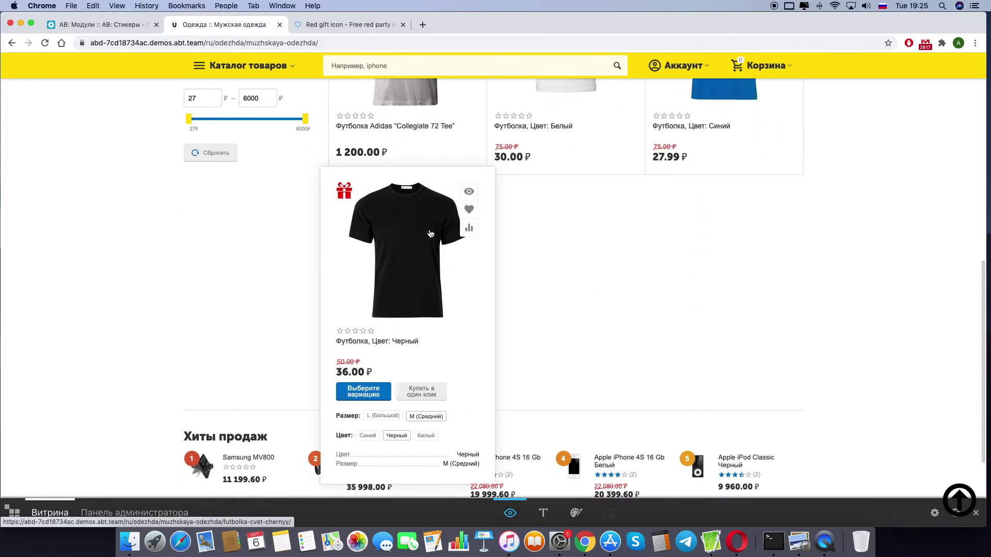
scroll(408, 284, "up", 9)
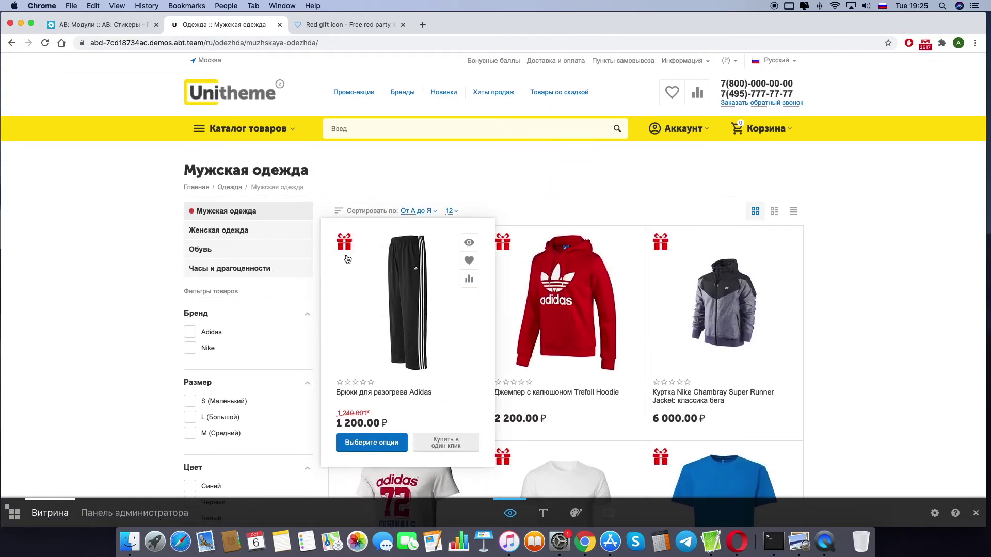
Check the gift sticker's description popup in the product list and on the Брюки для разогрева Adidas product page
mouse_move(347, 249)
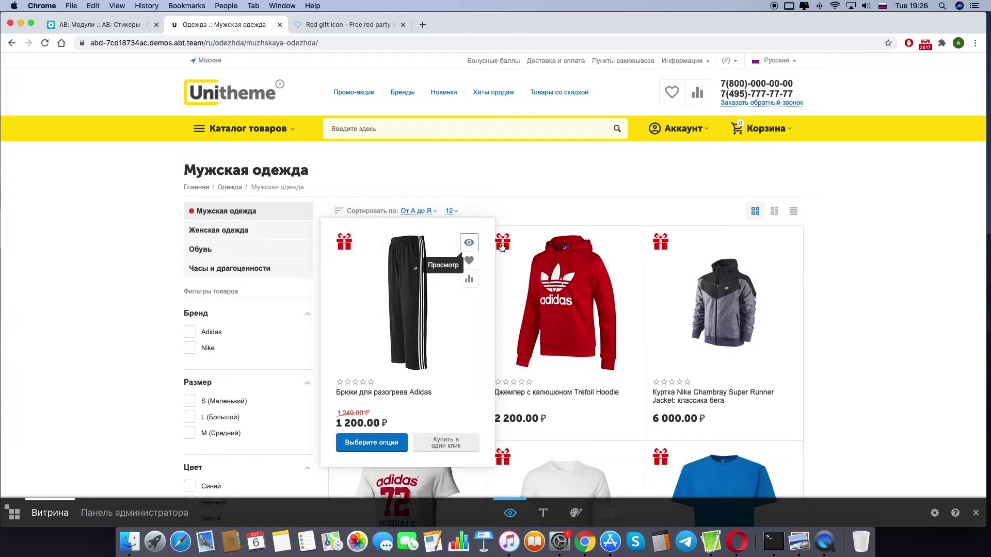
mouse_move(510, 246)
mouse_move(664, 245)
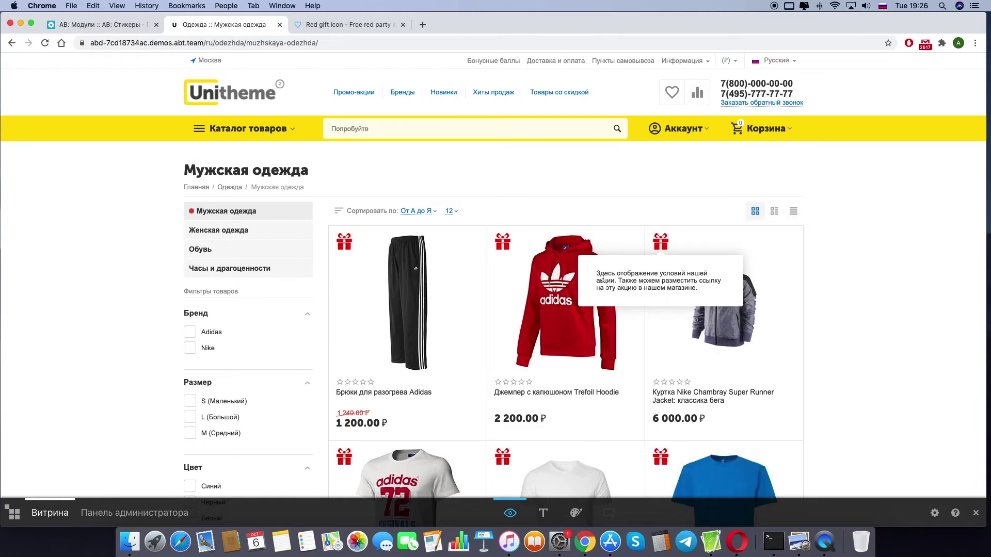
left_click_drag(596, 275, 701, 292)
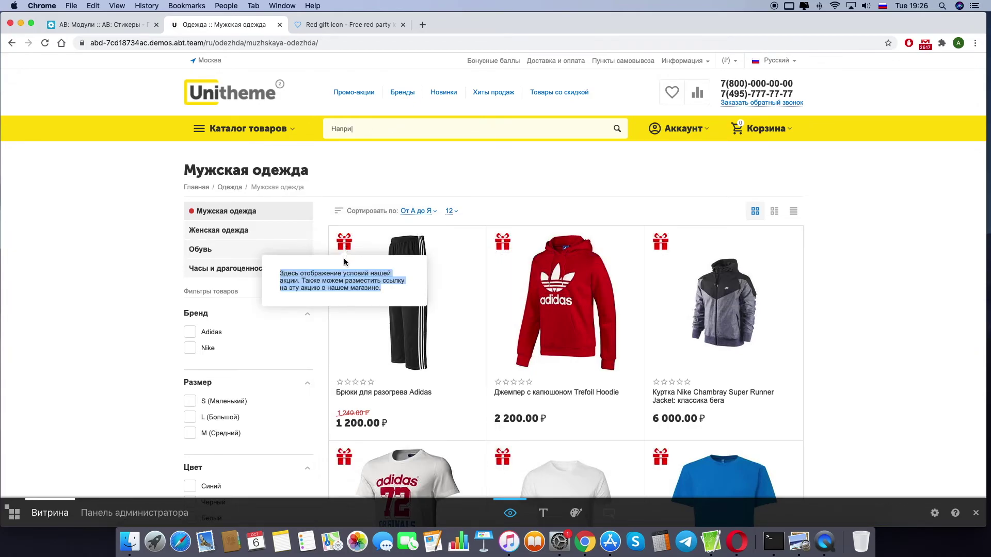
left_click(330, 281)
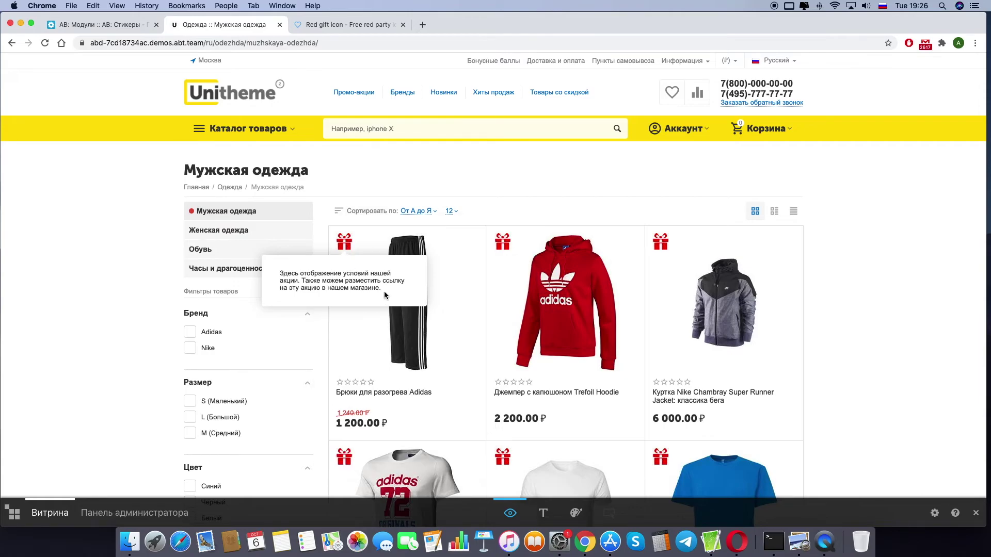
left_click(410, 258)
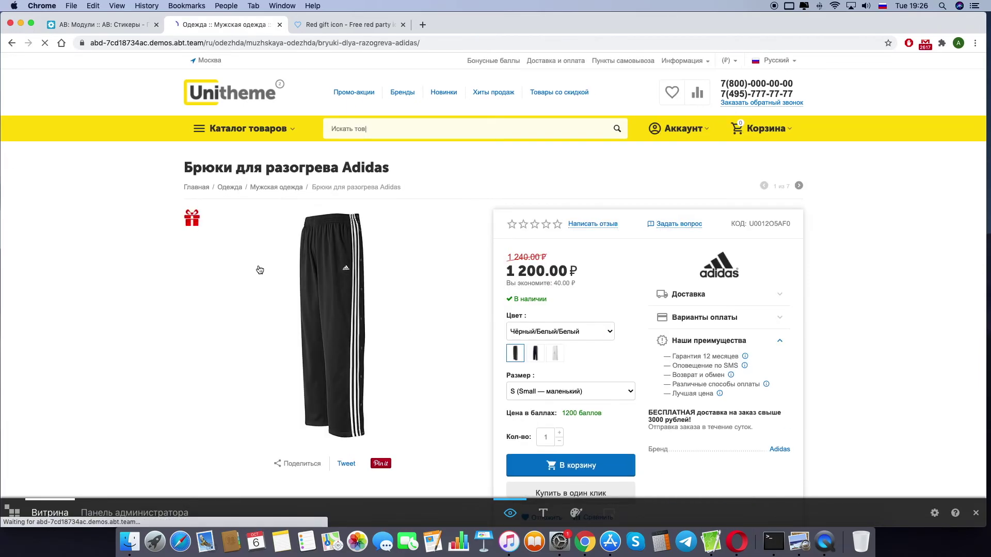
mouse_move(191, 222)
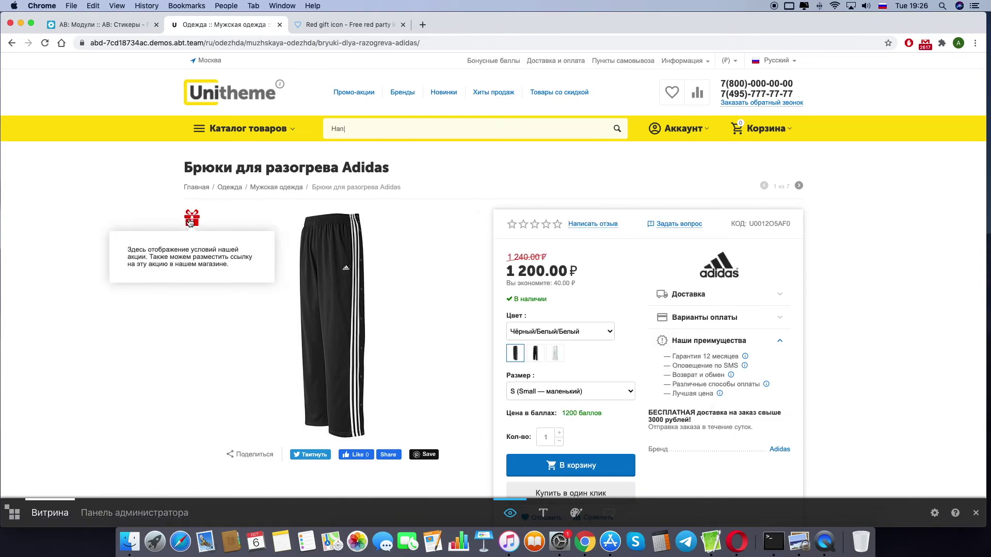